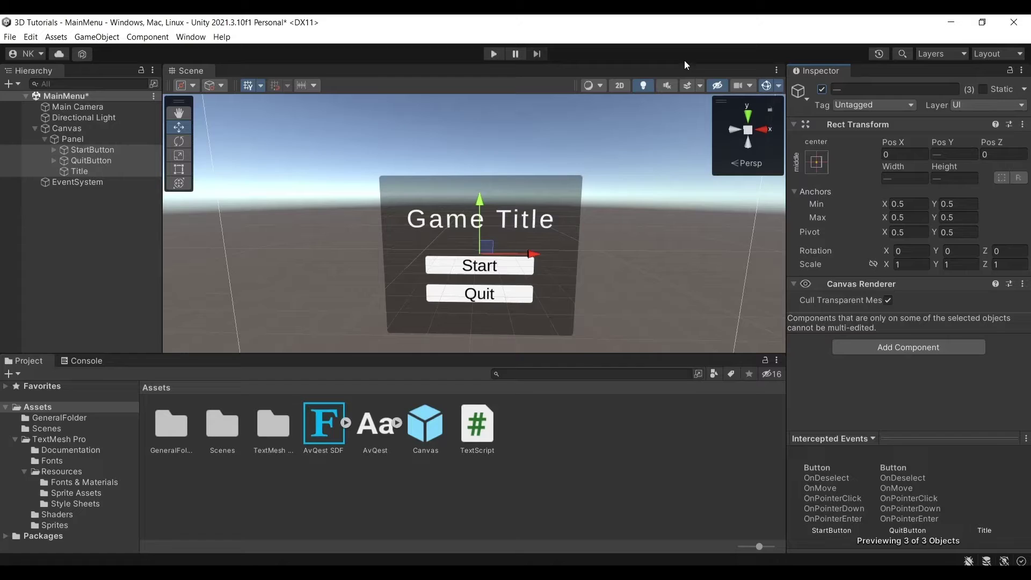
Orbit and zoom the Scene view onto the menu panel and select Title.
scroll(603, 249, "up", 3)
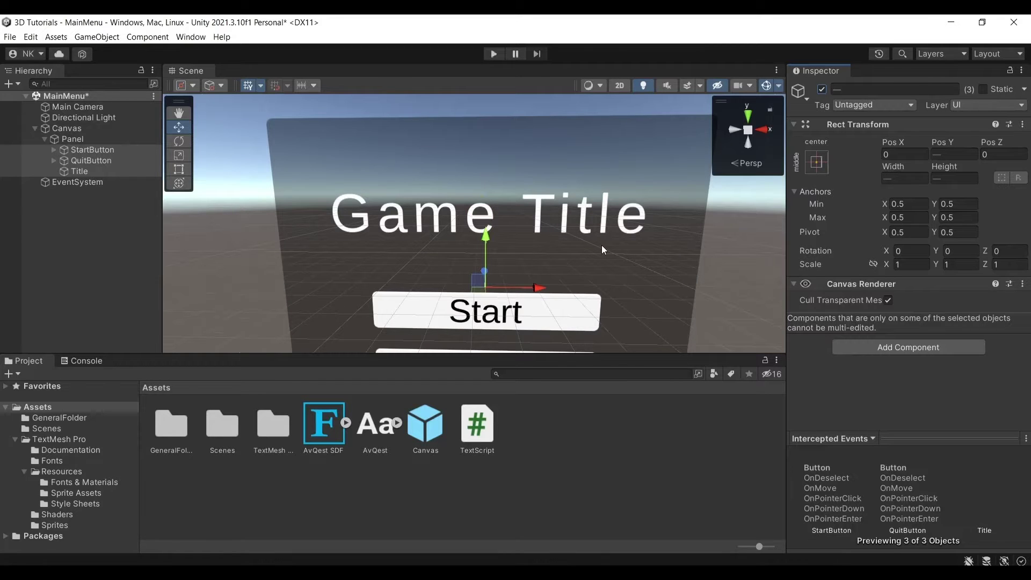
scroll(617, 246, "down", 2)
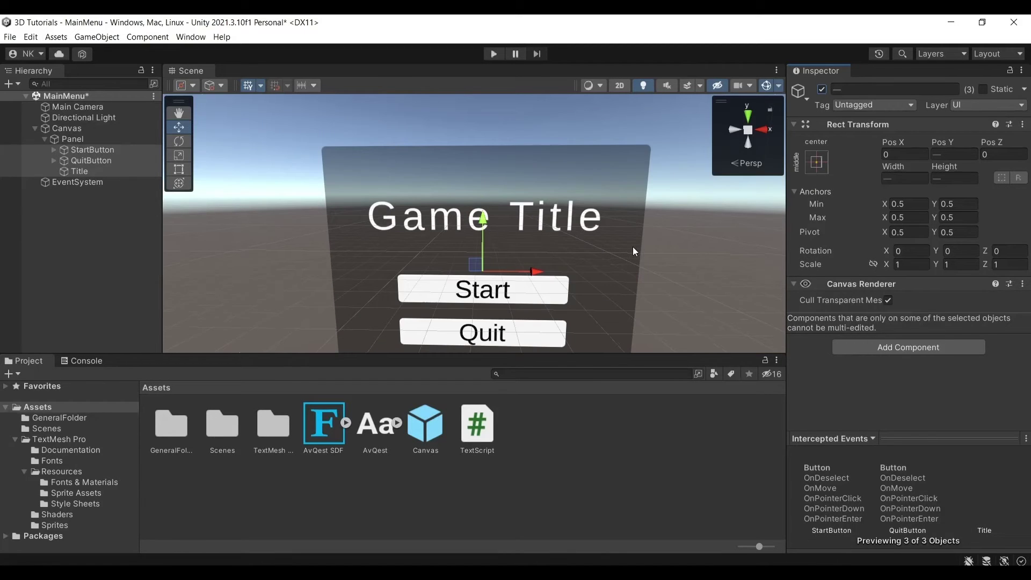
left_click_drag(633, 246, 633, 334, "alt")
scroll(648, 315, "down", 8)
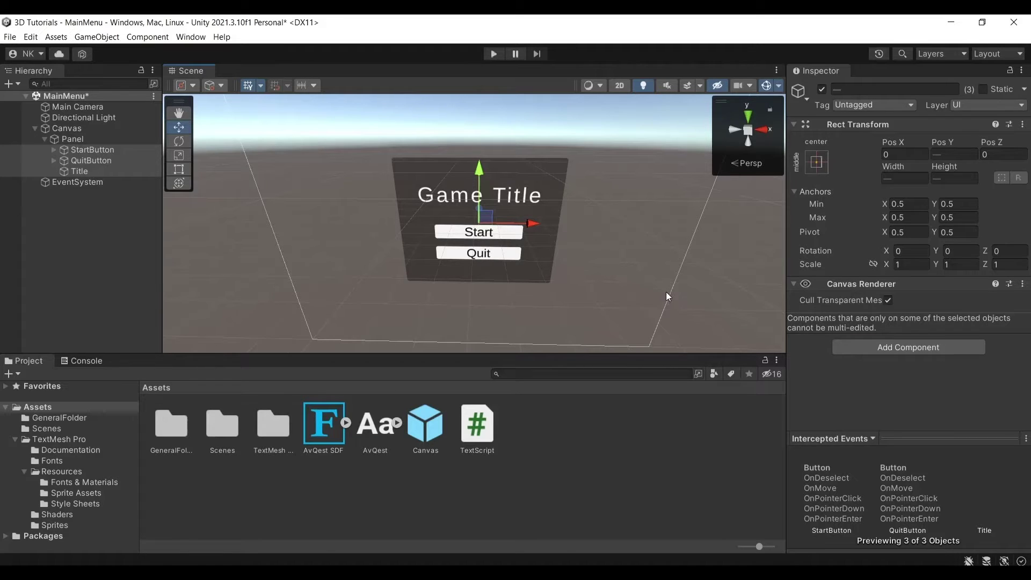
scroll(666, 291, "up", 3)
left_click_drag(666, 292, 680, 228, "alt")
scroll(663, 248, "up", 5)
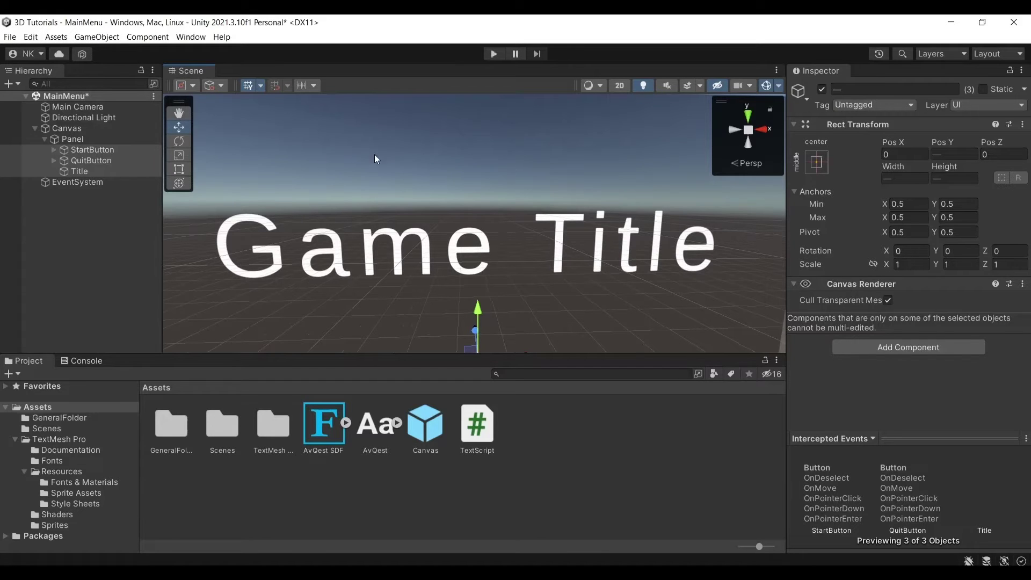
left_click(120, 171)
scroll(885, 307, "down", 2)
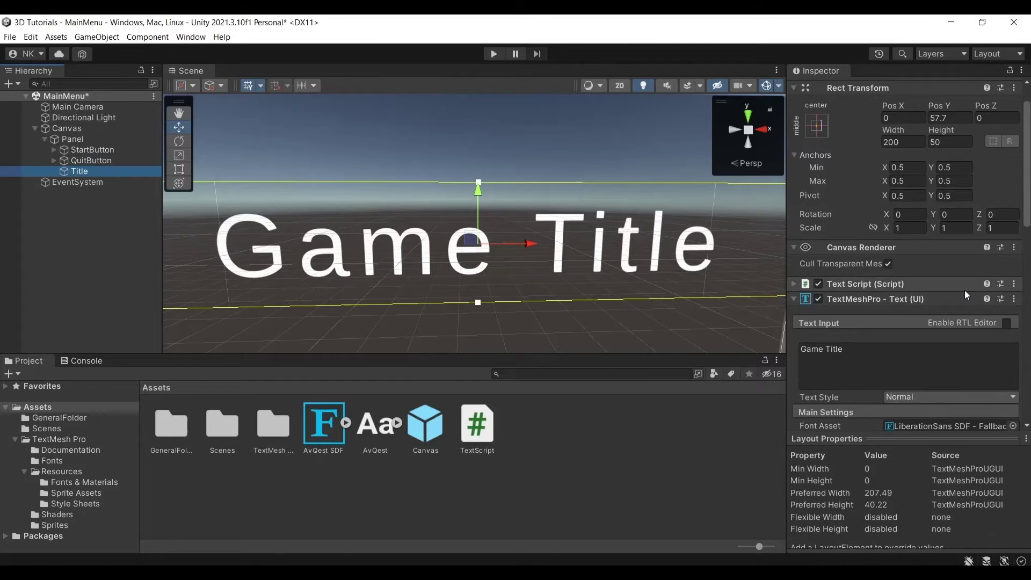
scroll(547, 239, "down", 3)
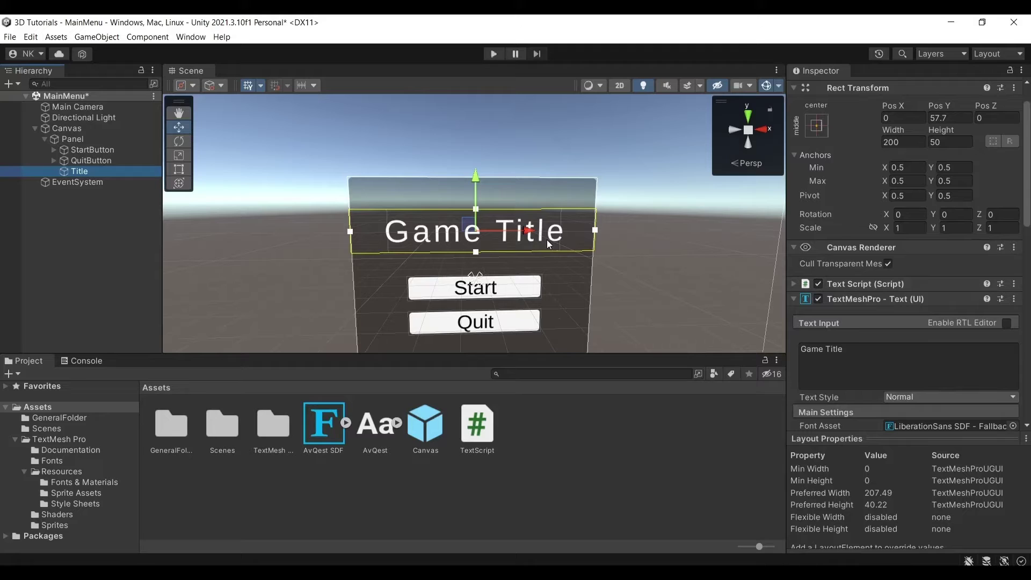
Deactivate QuitButton and StartButton together, then reselect Title.
left_click(108, 160)
left_click(106, 150, "ctrl")
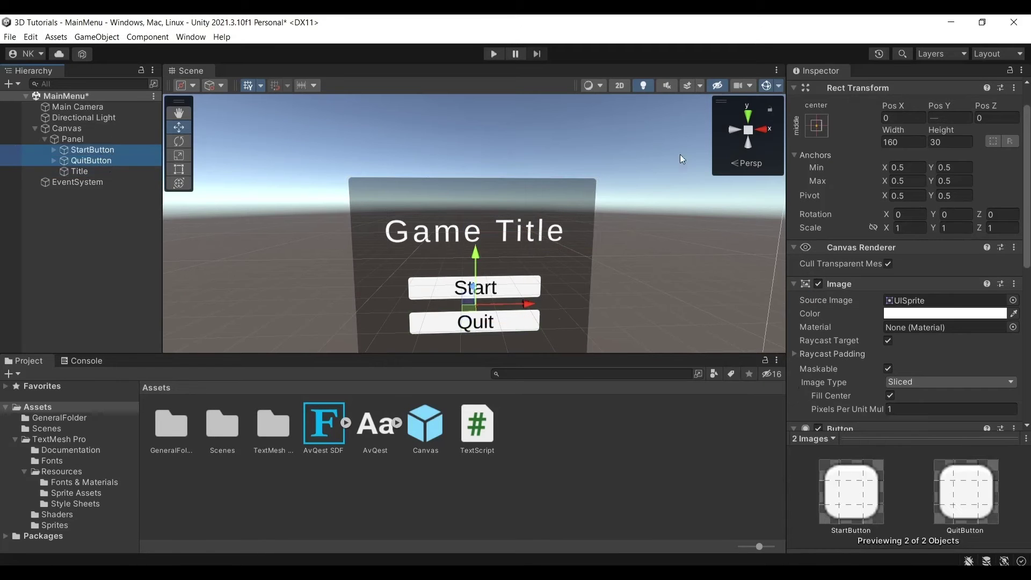
scroll(855, 124, "up", 1)
left_click(822, 89)
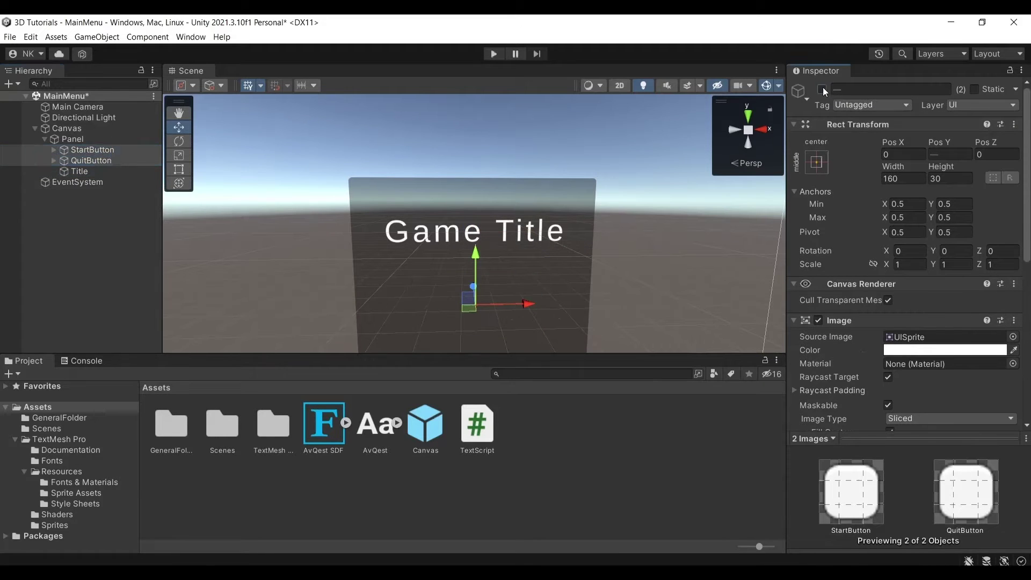
left_click(96, 169)
Orbit and zoom the Scene view to inspect the remaining Game Title text.
scroll(440, 238, "up", 2)
mouse_move(626, 245)
left_mouse_down("alt")
mouse_move(606, 250)
mouse_move(622, 256)
left_mouse_up("alt")
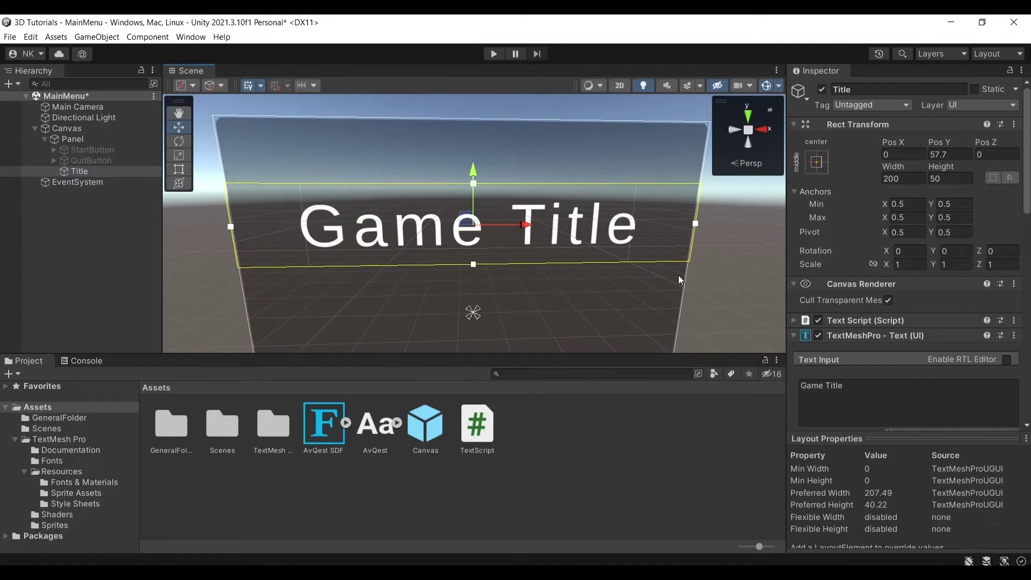
scroll(840, 320, "down", 2)
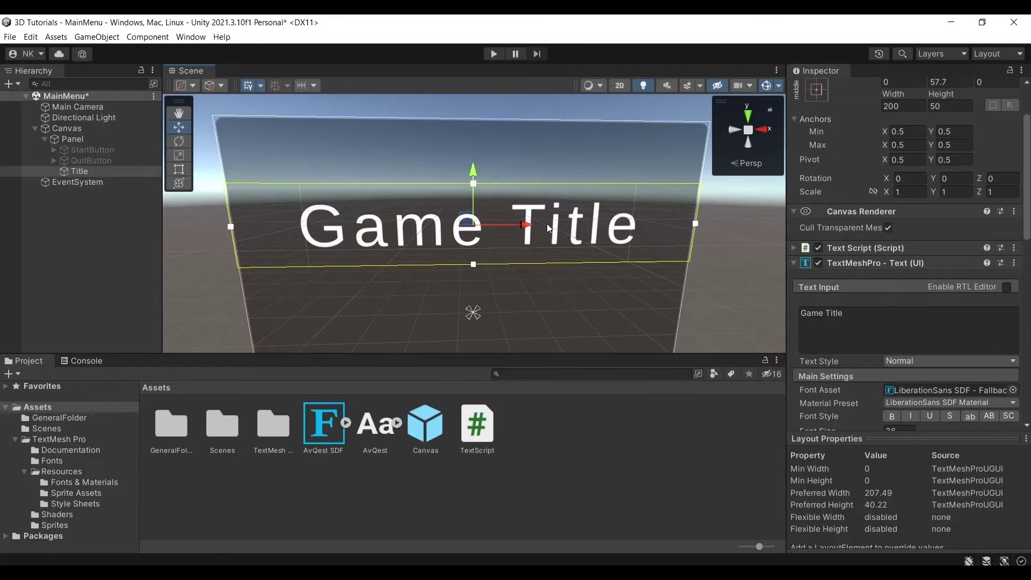
scroll(558, 237, "up", 3)
scroll(562, 243, "down", 3)
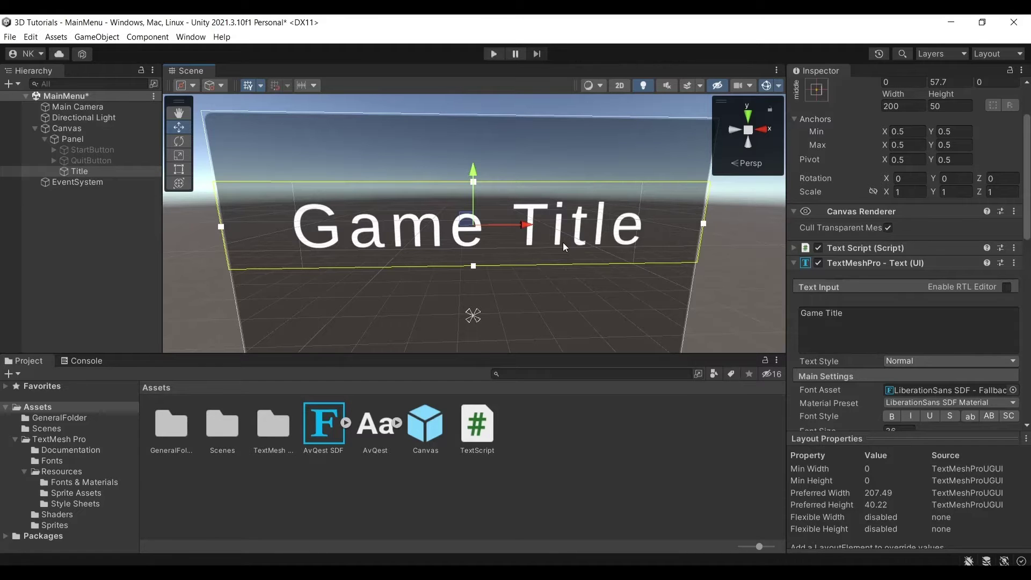
scroll(563, 243, "down", 2)
scroll(875, 371, "down", 3)
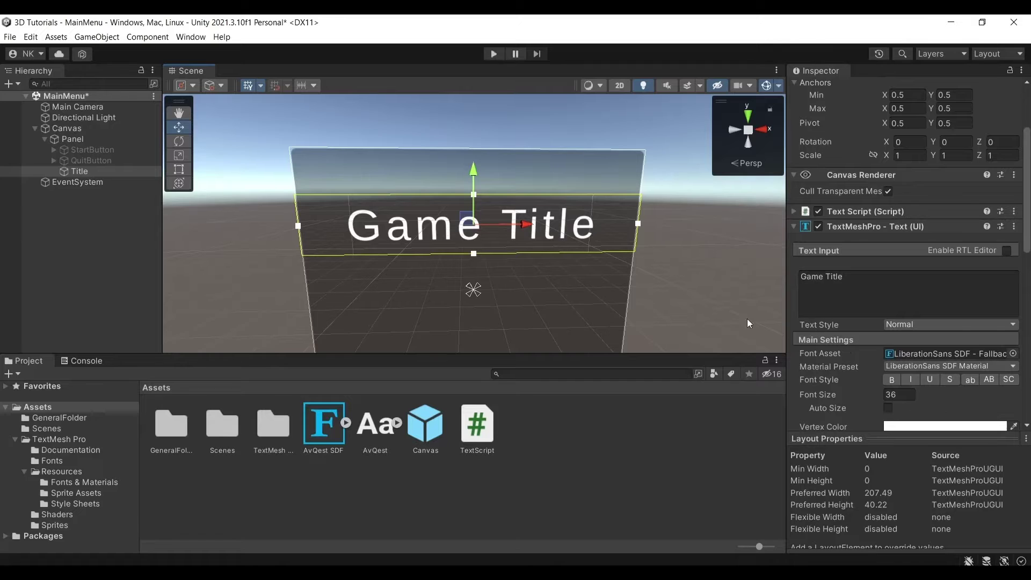
scroll(521, 277, "up", 3)
scroll(598, 279, "down", 2)
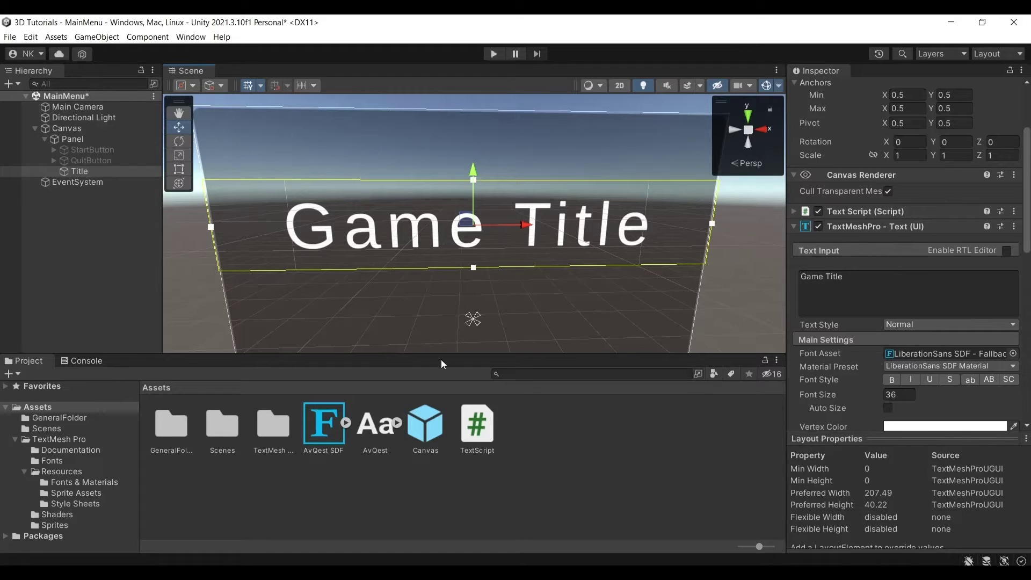
Create the TextMeshPro font asset AvQest SDF from the AvQest font.
left_click(374, 435)
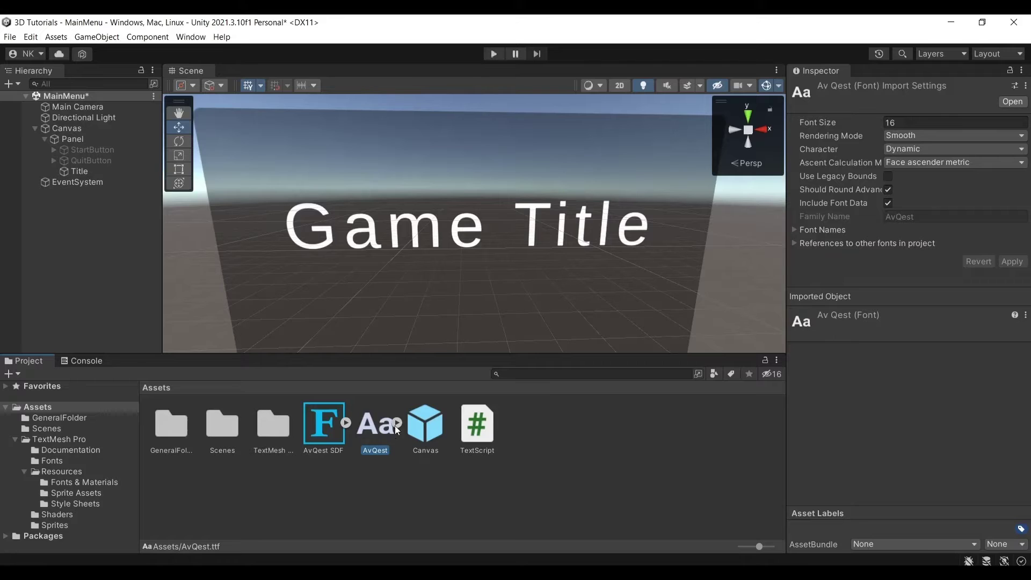
right_click(375, 423)
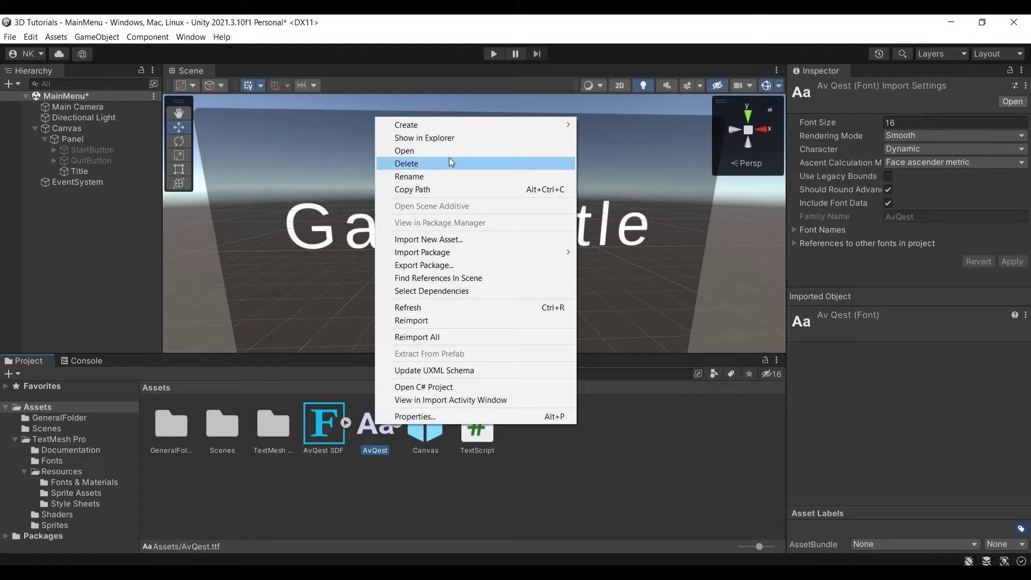
mouse_move(441, 128)
mouse_move(647, 205)
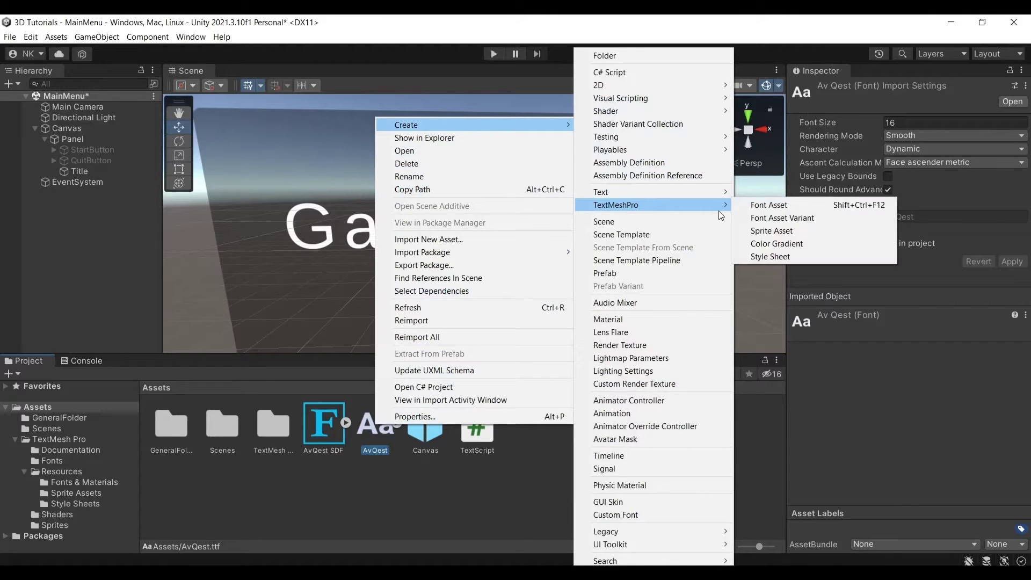
left_click(768, 205)
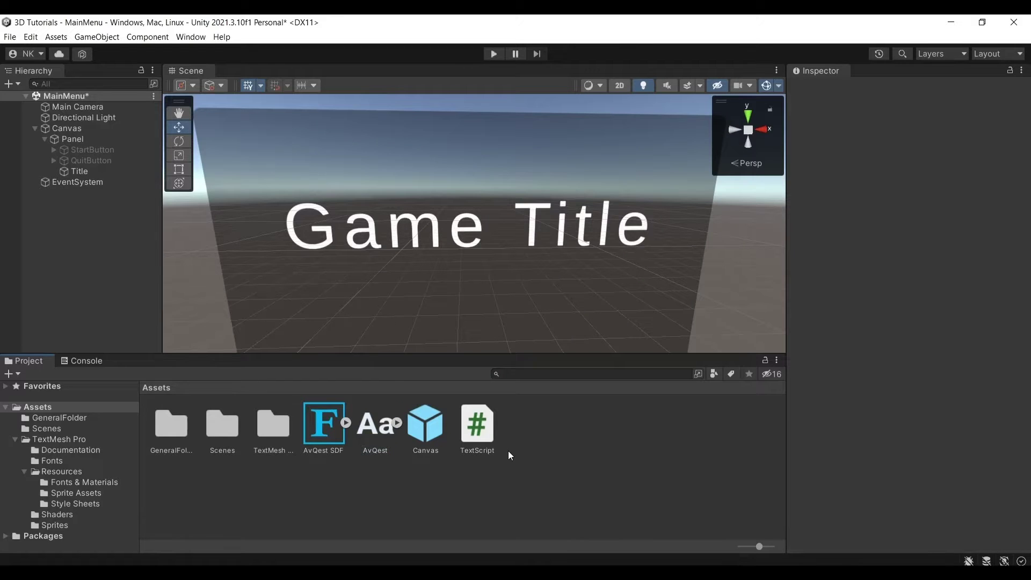
left_click(330, 426)
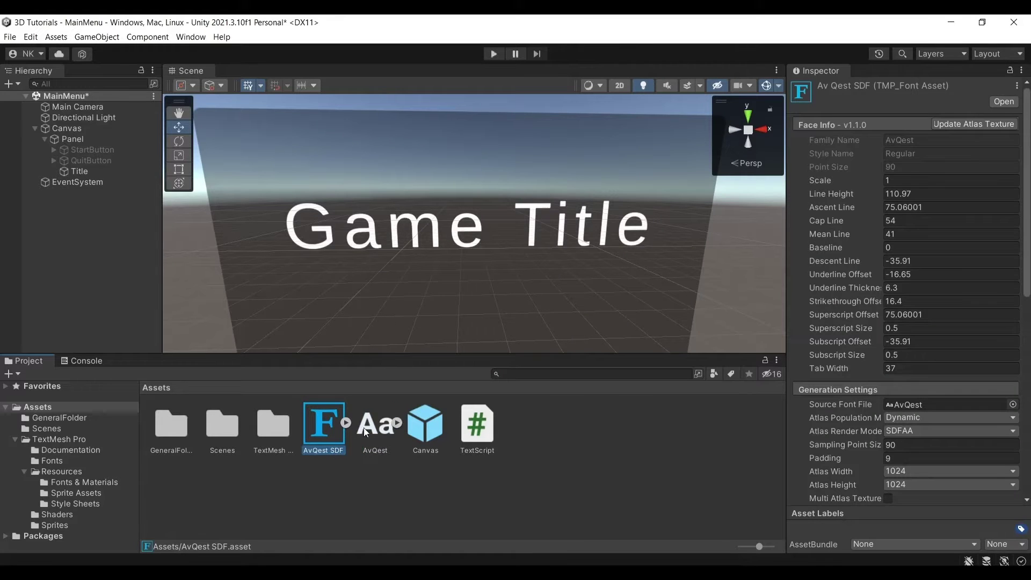
left_click(346, 421)
left_click(346, 422)
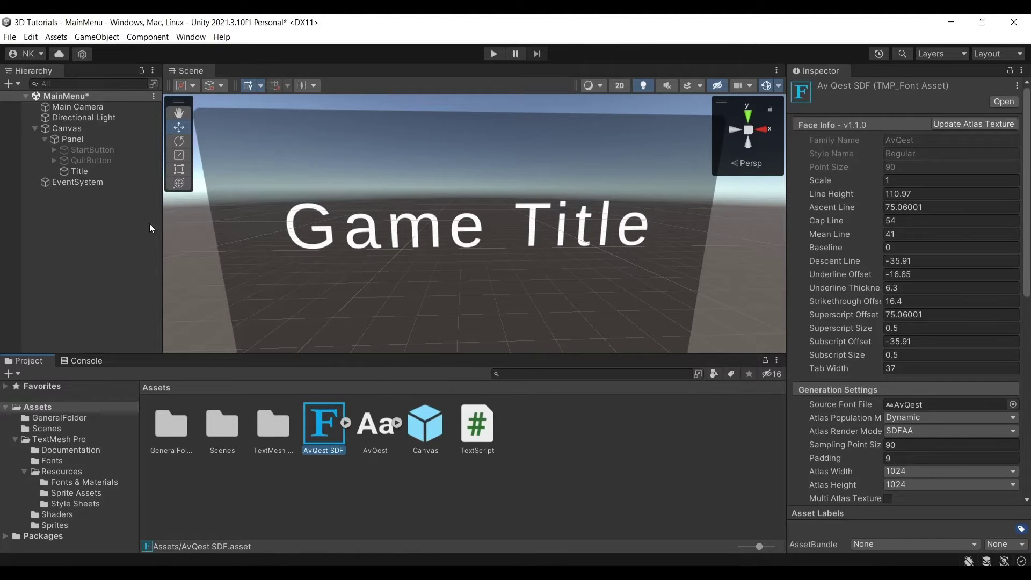
Assign AvQest SDF as the Title text's Font Asset.
left_click(102, 170)
scroll(853, 327, "down", 5)
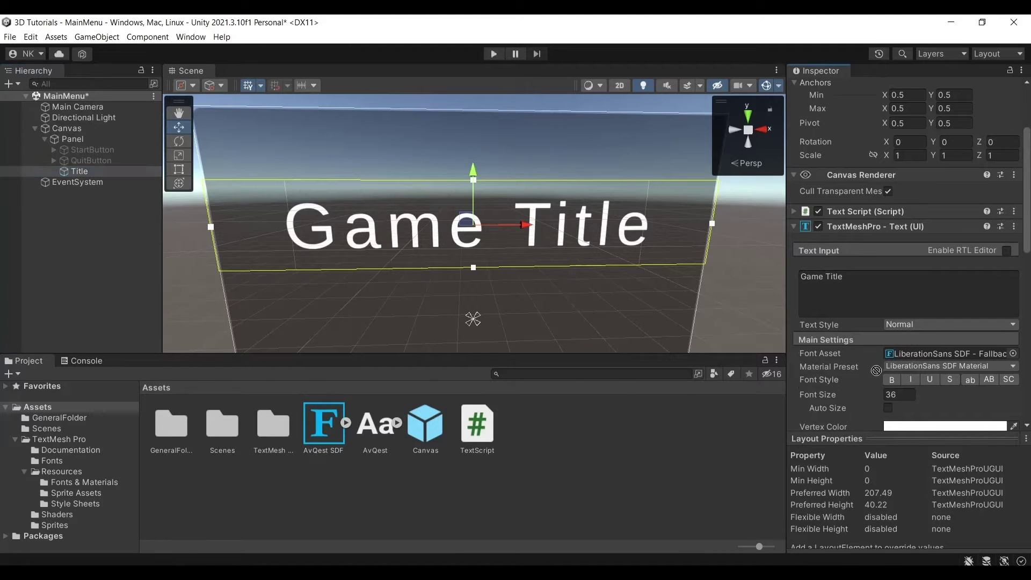
left_click_drag(876, 370, 912, 350)
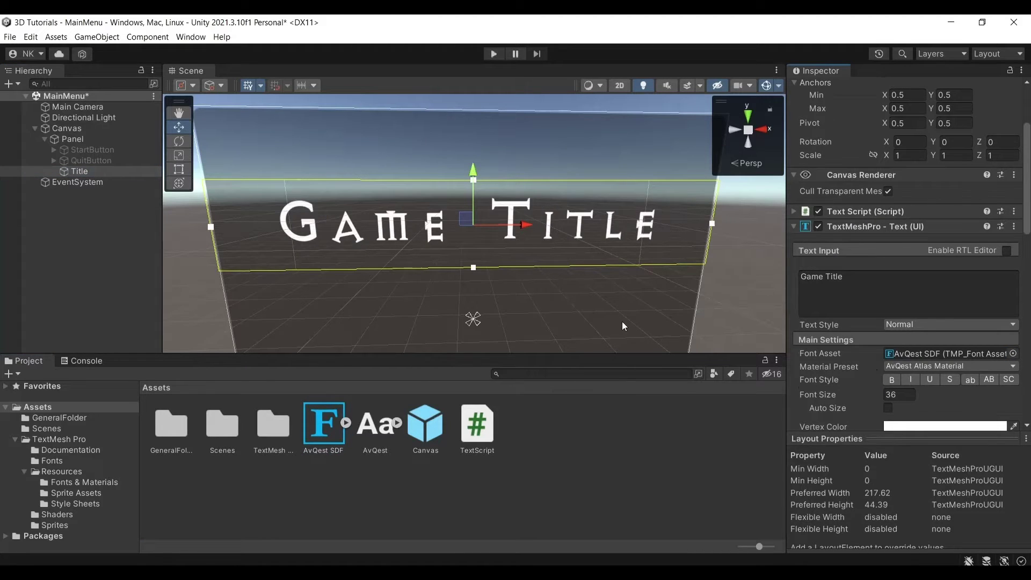
Try bold, italic and underline on the title, then clear all three styles.
scroll(529, 315, "up", 5)
scroll(528, 312, "down", 3)
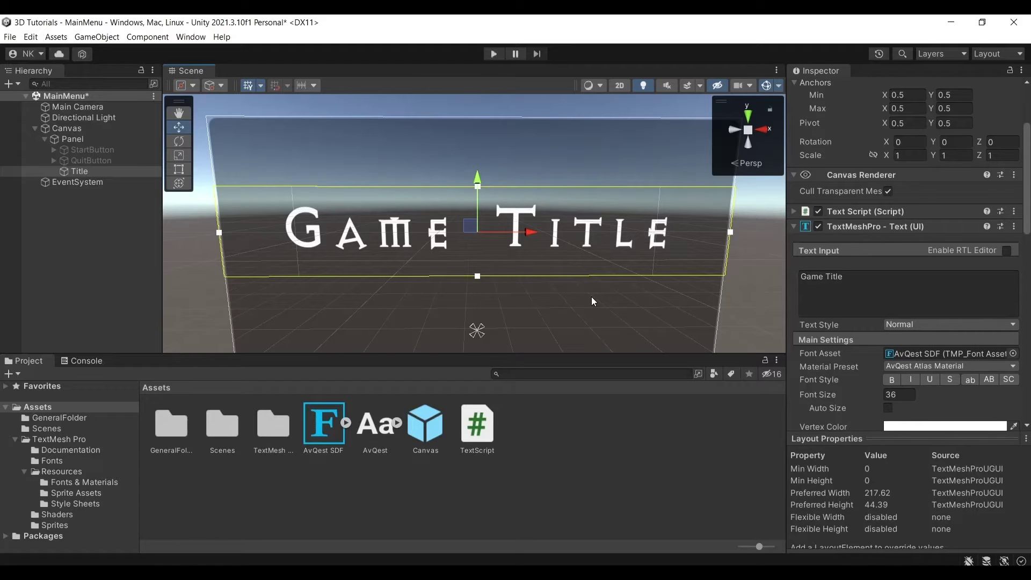
scroll(933, 366, "down", 2)
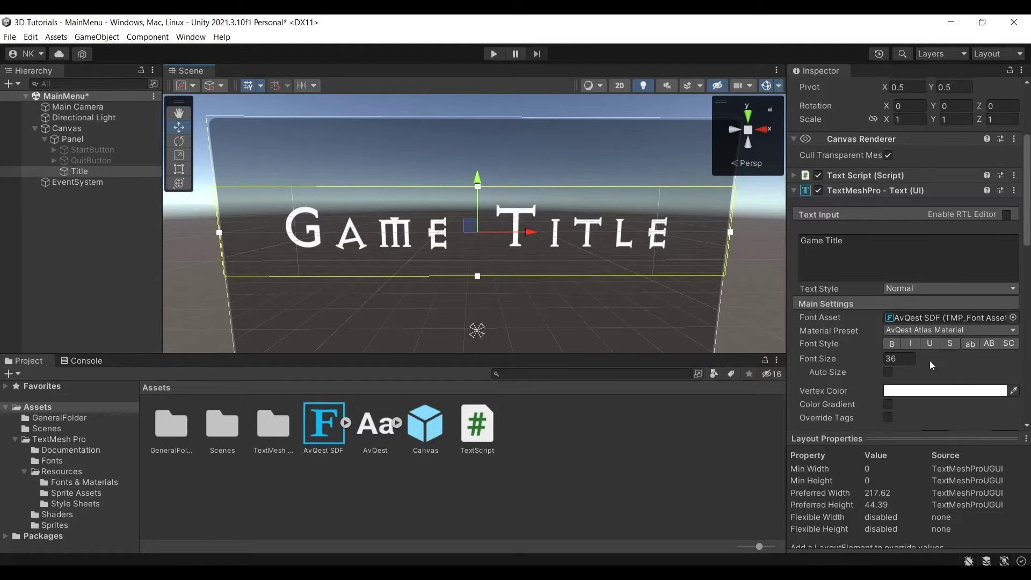
scroll(929, 360, "down", 3)
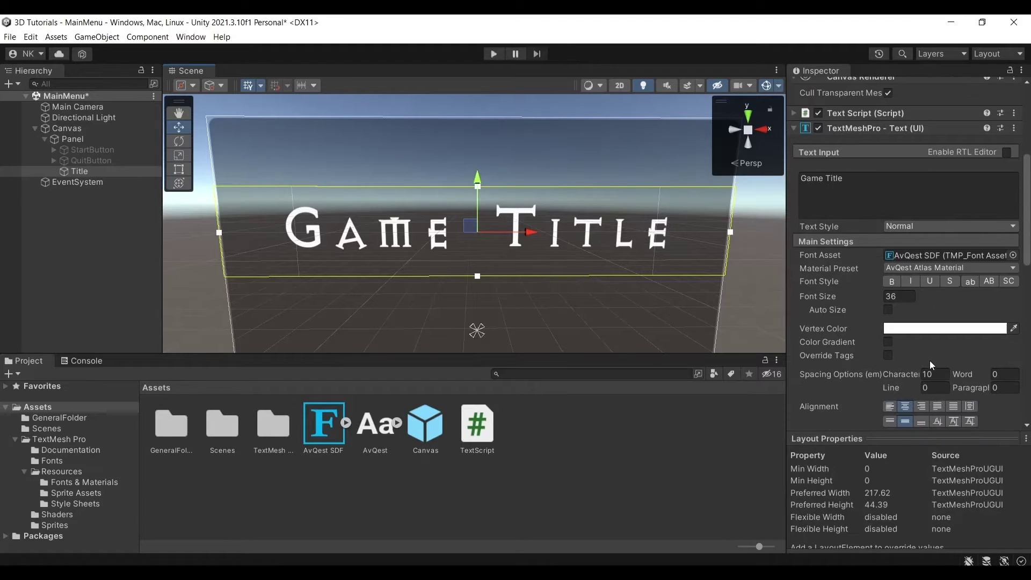
left_click(894, 281)
left_click(917, 281)
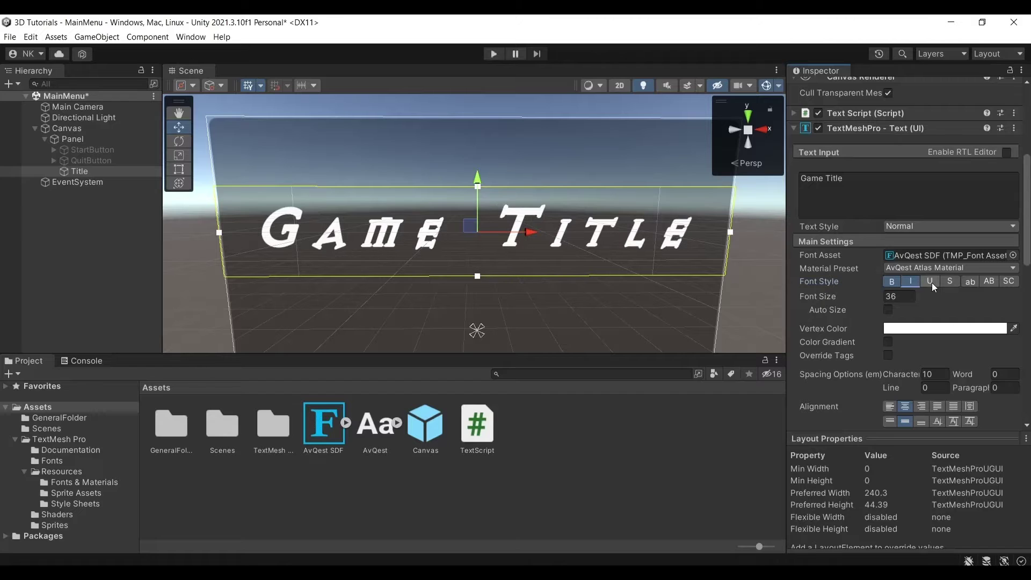
left_click(930, 282)
left_click(929, 281)
left_click(911, 281)
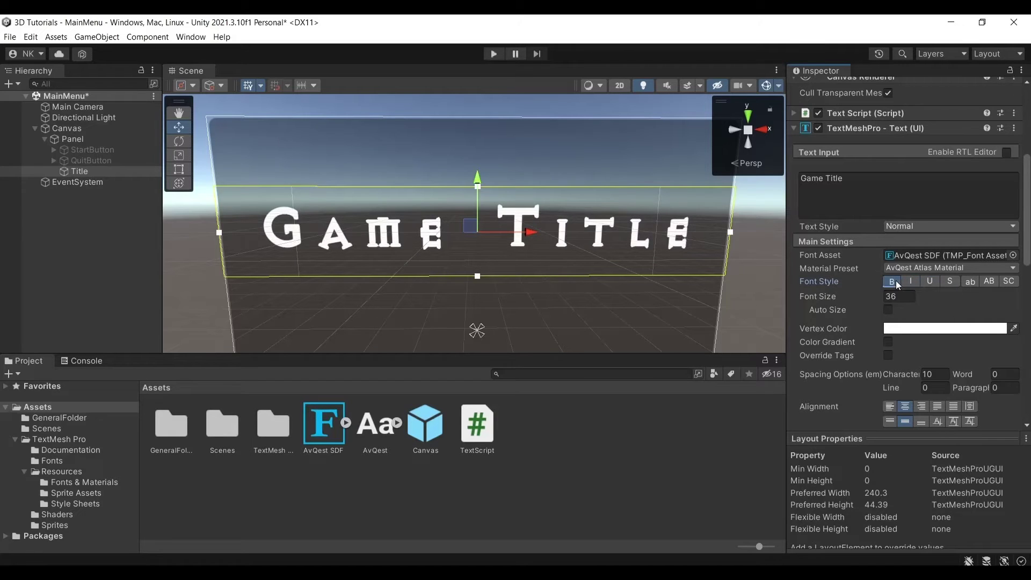
left_click(893, 281)
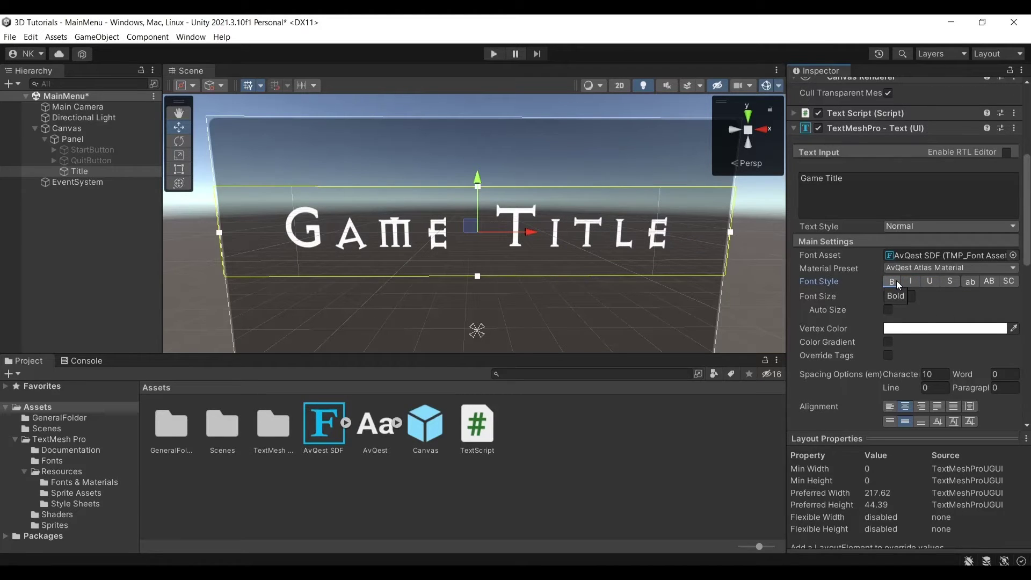
Test Auto Size, leave it off, and keep the font size at 36.
left_click(888, 310)
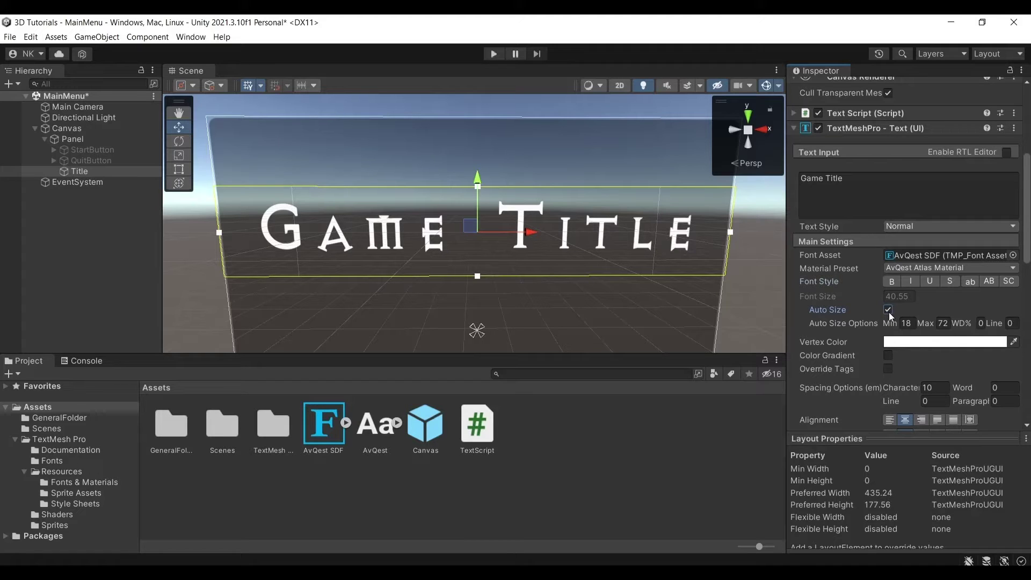
left_click(888, 310)
left_click(905, 296)
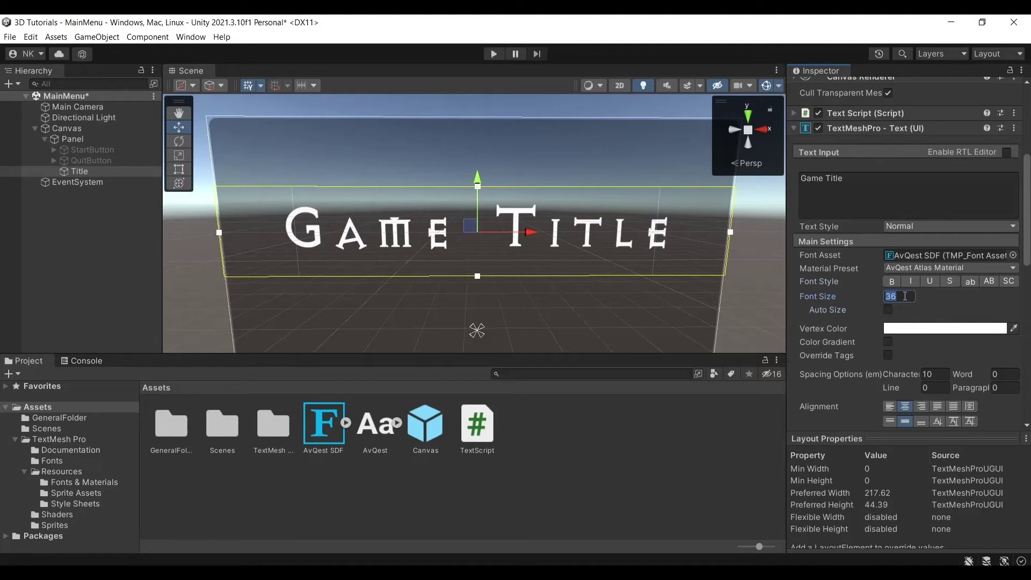
scroll(915, 295, "down", 1)
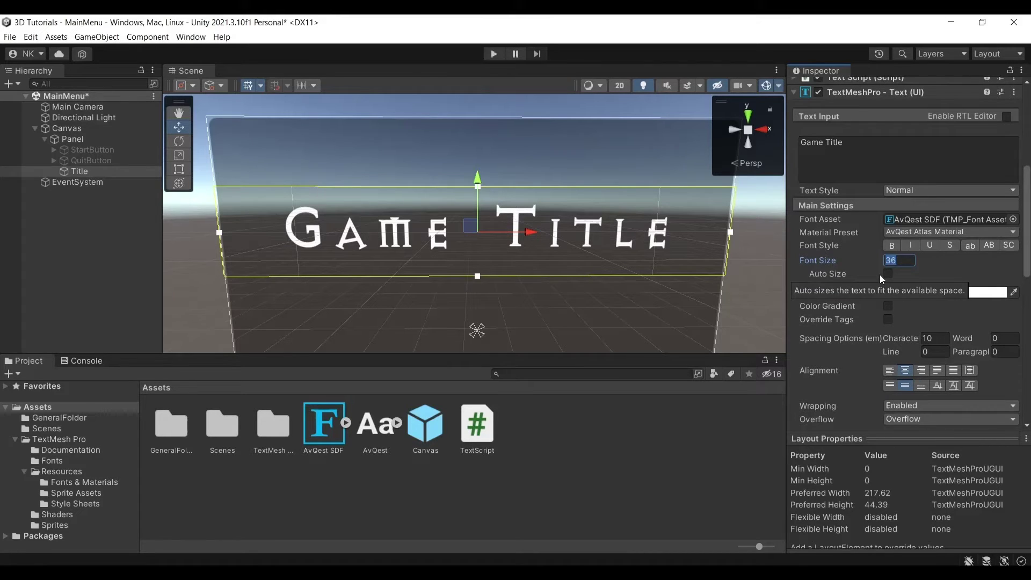
scroll(585, 234, "down", 4)
scroll(582, 233, "up", 9)
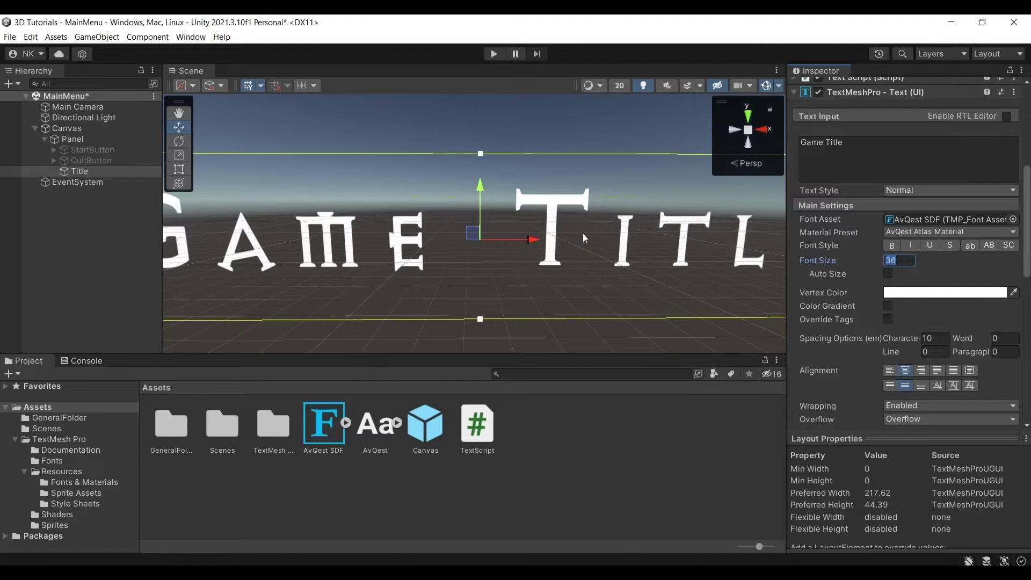
scroll(584, 236, "down", 6)
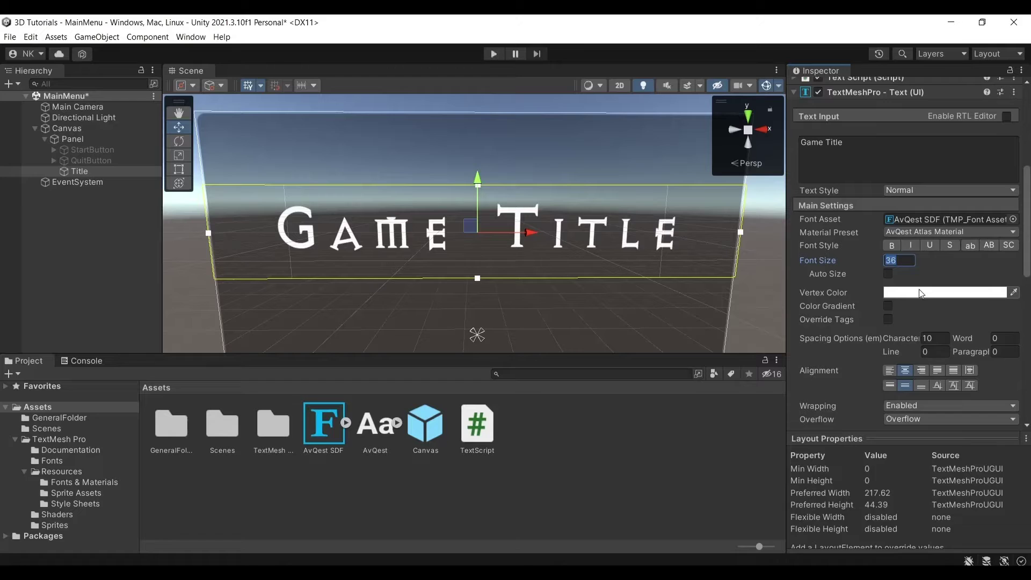
Try a few base colours, then enable Color Gradient in Horizontal Gradient mode.
left_click(940, 293)
mouse_move(940, 317)
left_mouse_down()
mouse_move(864, 372)
mouse_move(988, 311)
mouse_move(885, 203)
mouse_move(883, 220)
left_mouse_up()
left_click(1018, 233)
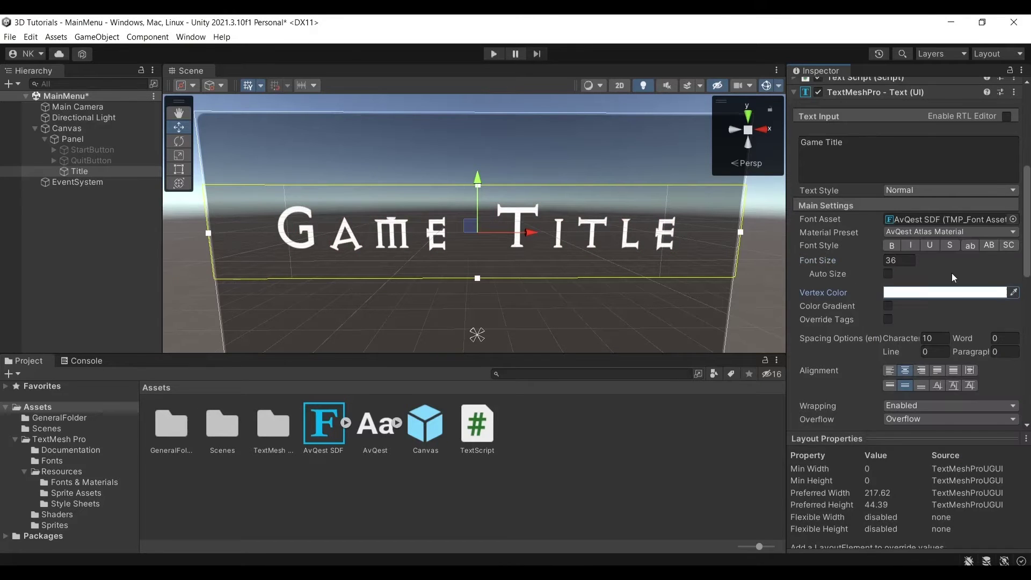
left_click(887, 306)
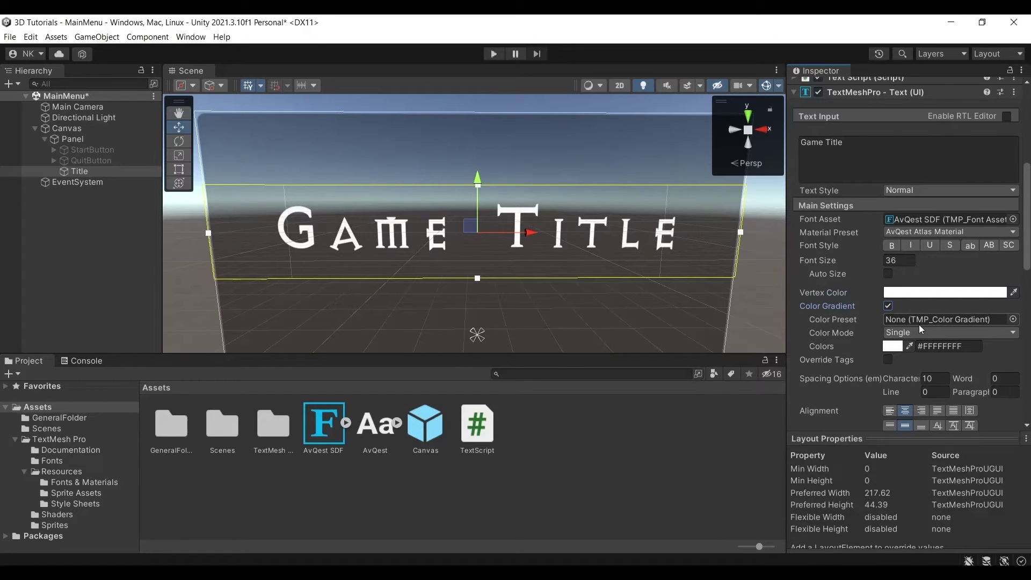
left_click(932, 332)
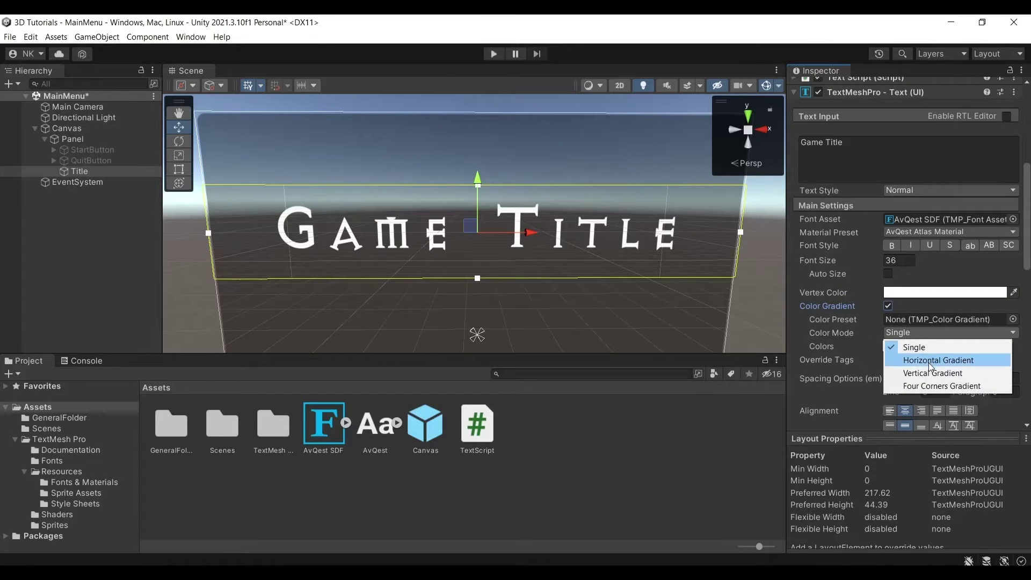
left_click(928, 359)
Set the first gradient colour to red and the second to orange.
left_click(891, 347)
left_click(939, 337)
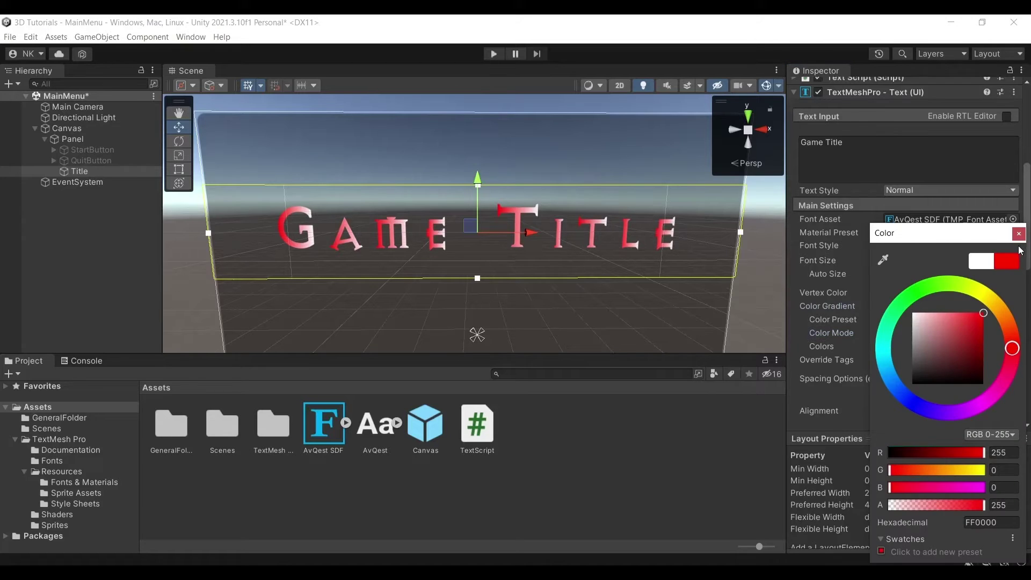
left_click(1018, 233)
left_click(976, 346)
left_click_drag(1011, 347, 996, 306)
left_click(1018, 233)
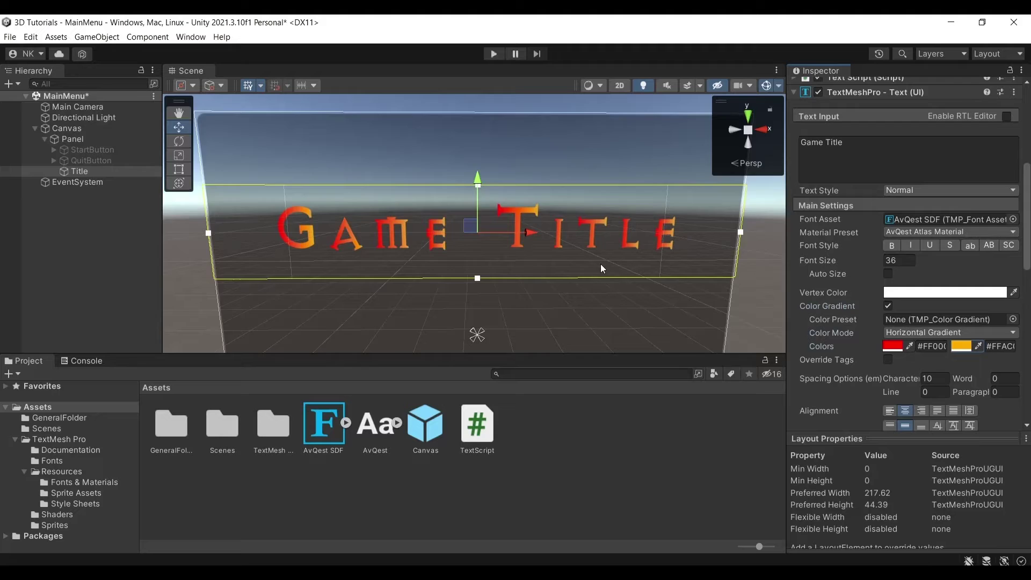
Bring the camera close to the title and switch the gradient to Vertical Gradient.
right_click_drag(600, 263, 487, 257)
key("w")
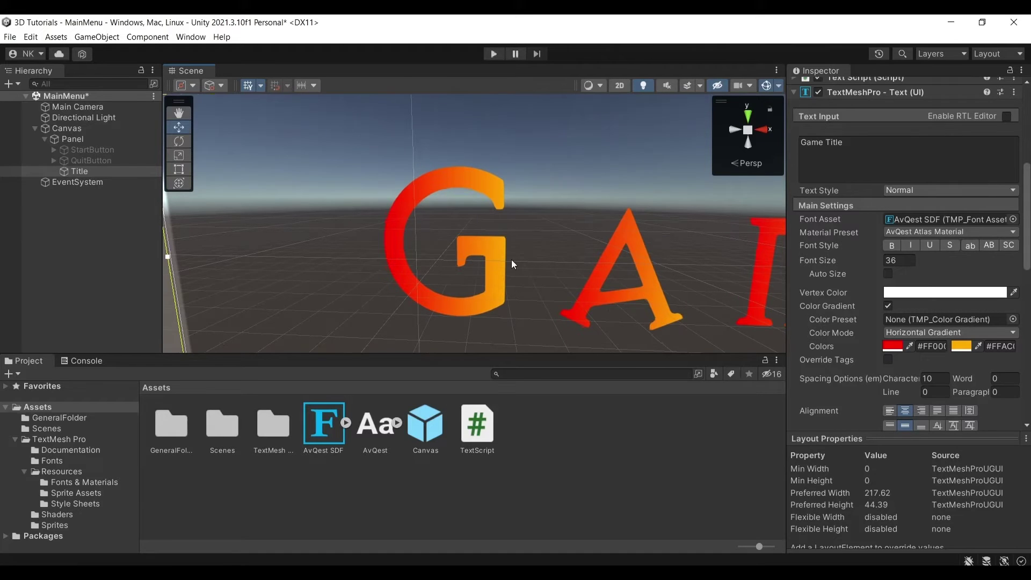
key("w")
right_click_drag(511, 259, 520, 214)
scroll(539, 183, "down", 5)
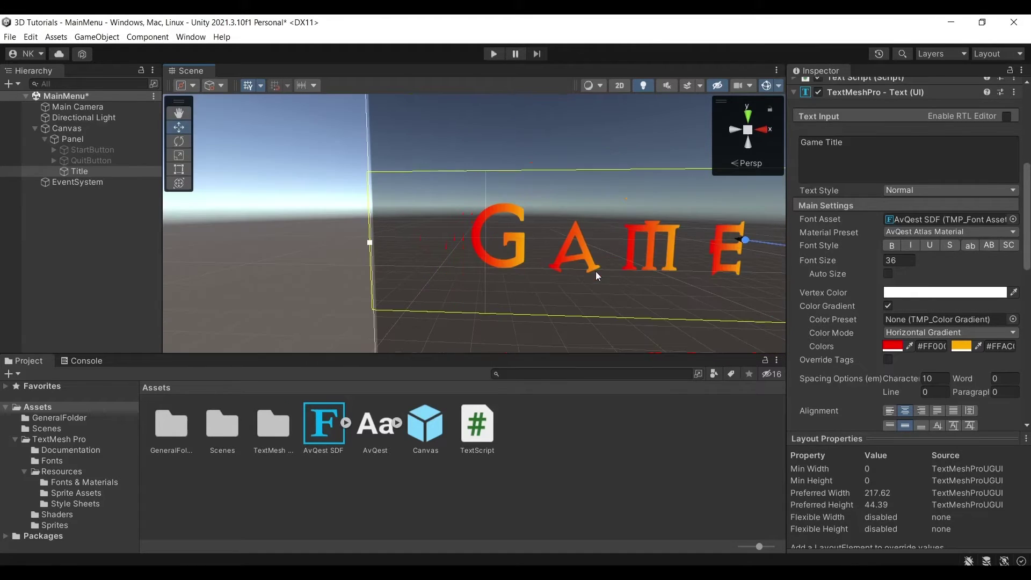
key("Right")
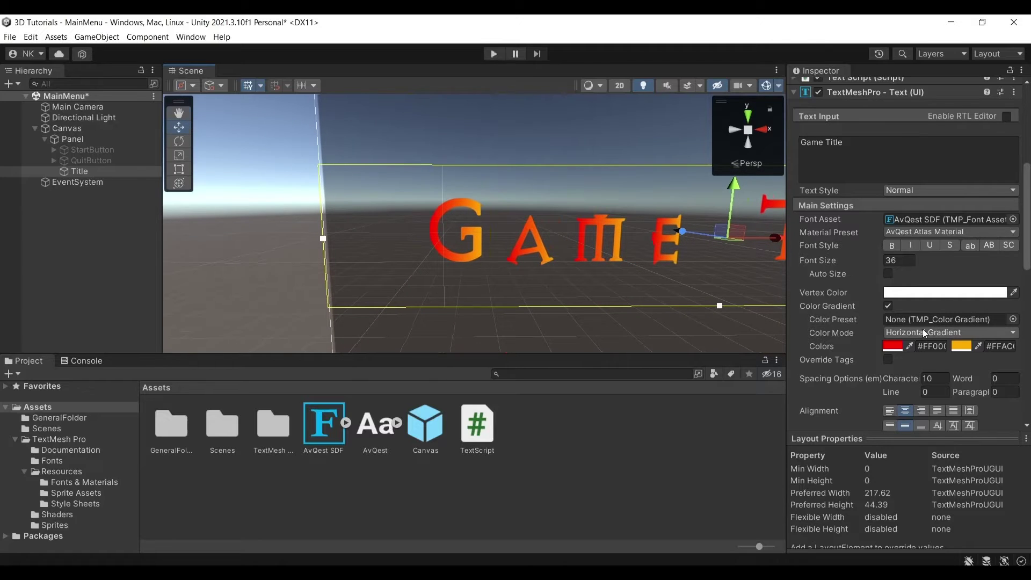
left_click(922, 331)
left_click(923, 374)
Shift the second gradient colour from orange toward yellow #FFC900.
right_click_drag(605, 266, 698, 273)
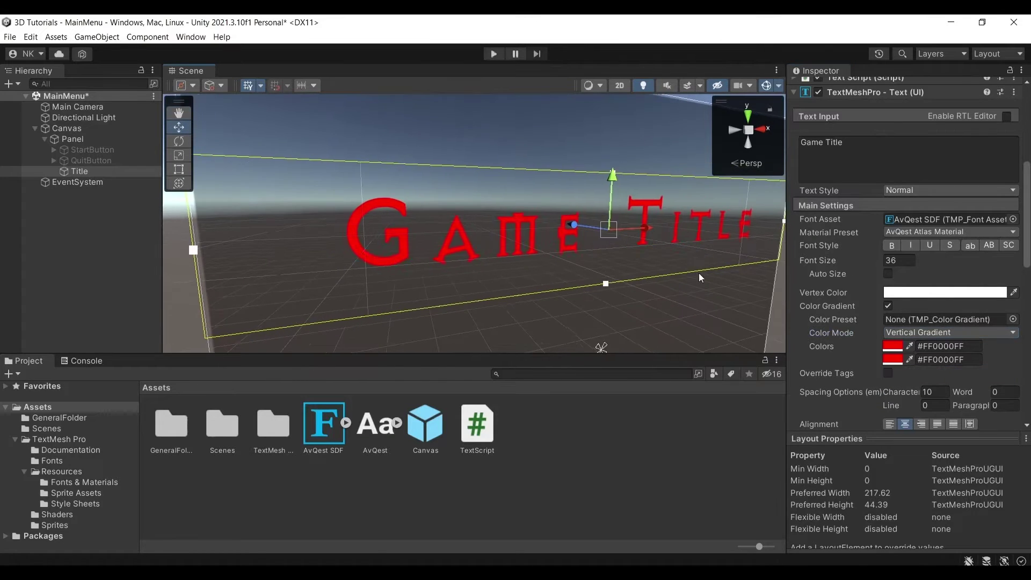
left_click(891, 359)
left_click_drag(1008, 332, 1005, 308)
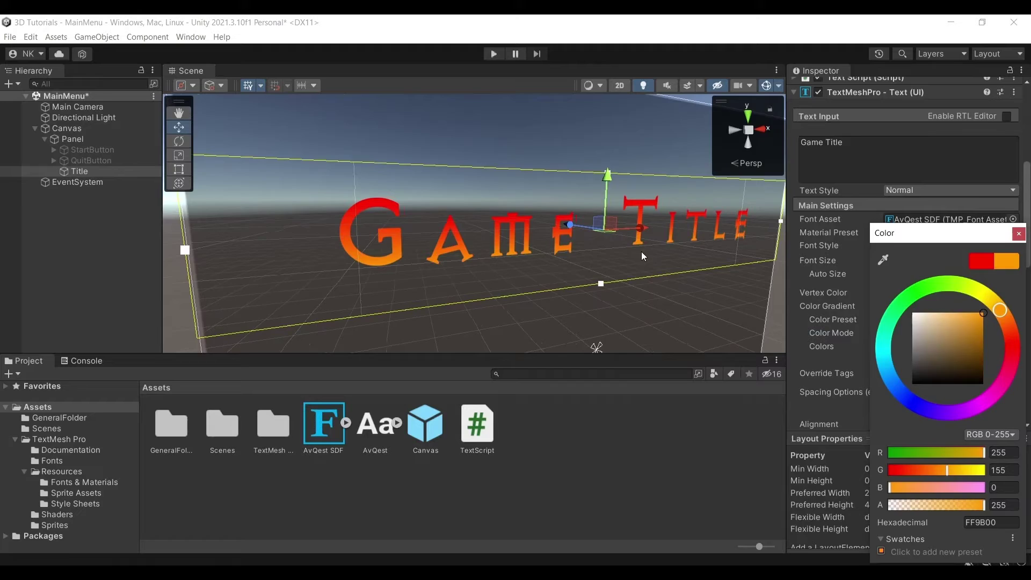
right_click_drag(641, 251, 577, 245)
left_click(892, 359)
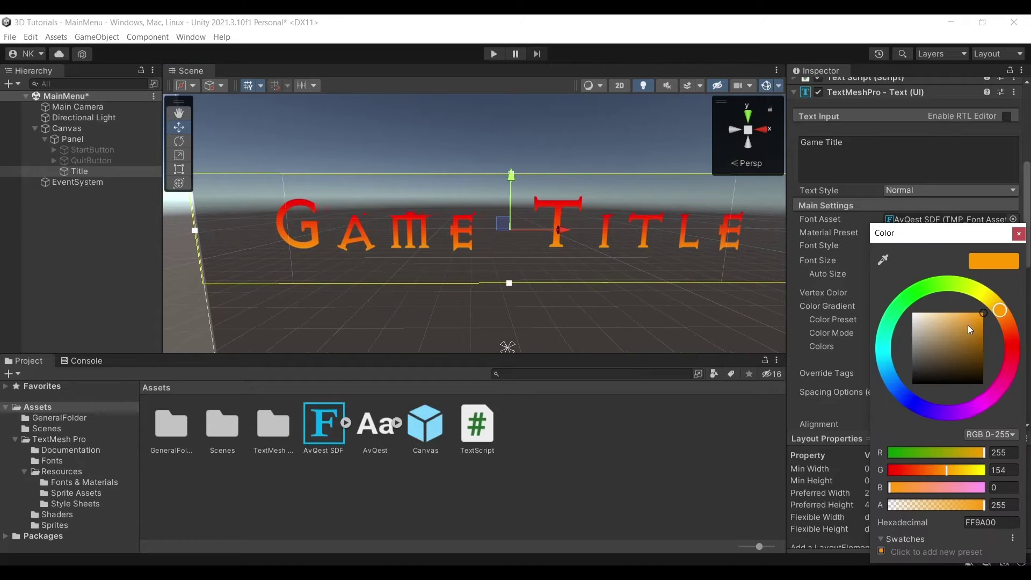
left_click(997, 308)
left_click_drag(997, 308, 991, 299)
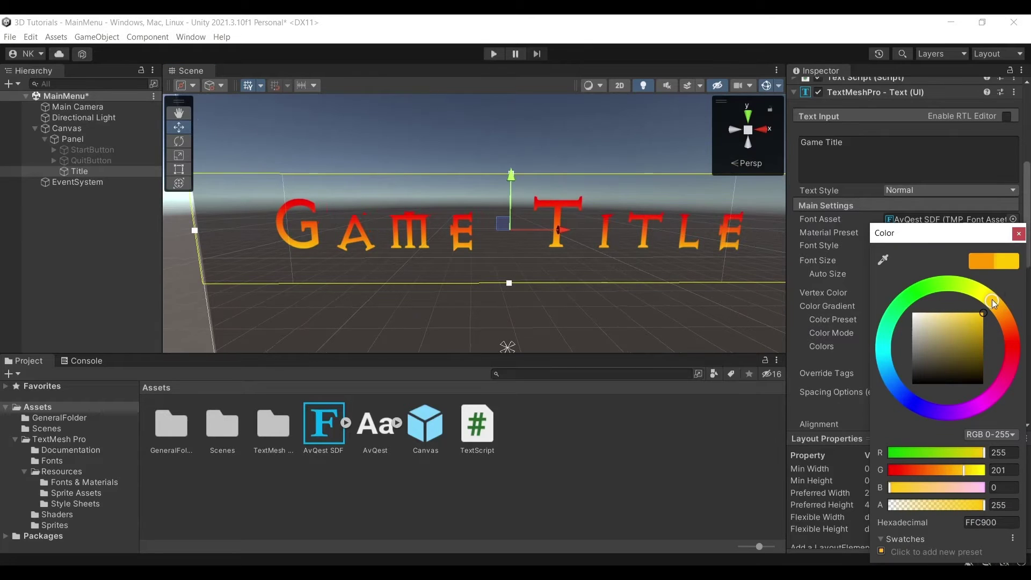
left_click(1018, 233)
Orbit the view to check the red-to-yellow gradient from several angles.
scroll(556, 235, "down", 5)
scroll(556, 234, "up", 5)
right_click_drag(565, 235, 685, 257)
scroll(840, 285, "down", 2)
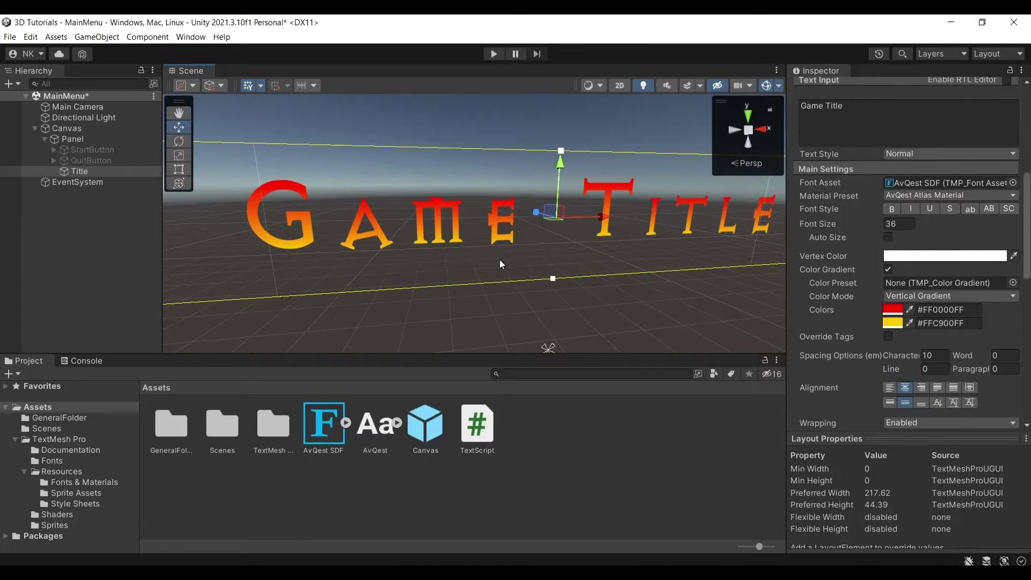
right_click_drag(500, 260, 466, 246)
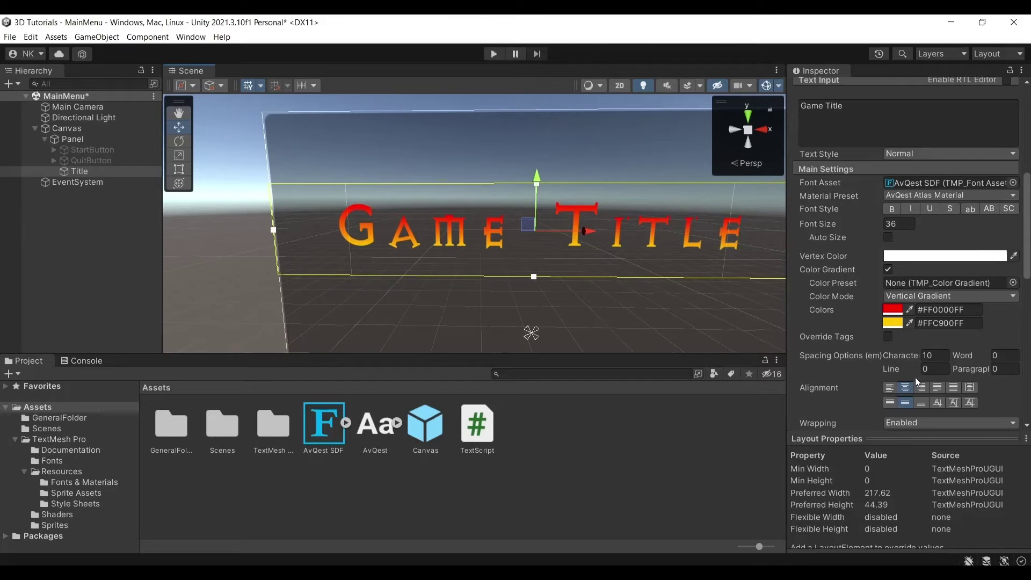
left_click(935, 355)
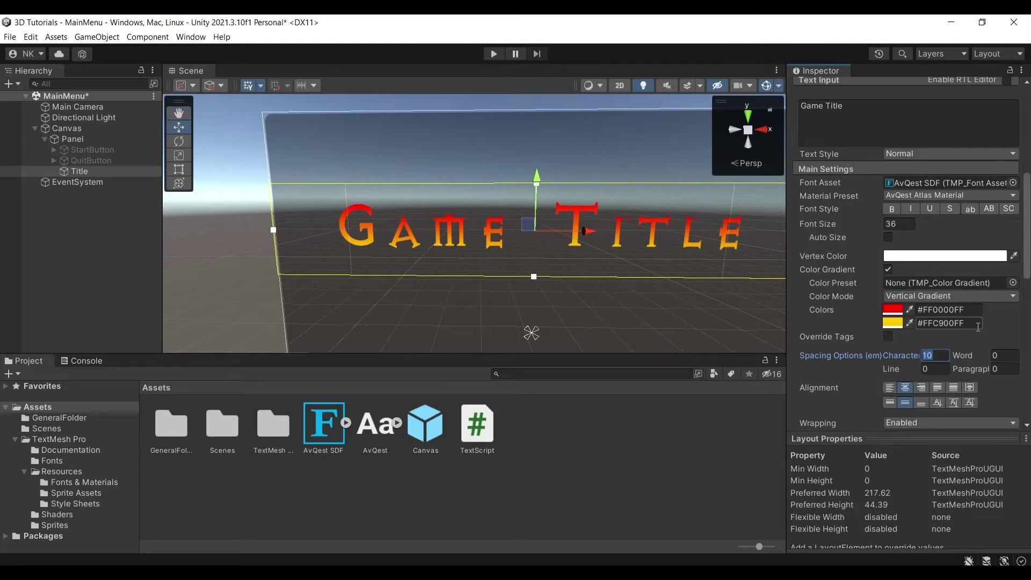
type("100")
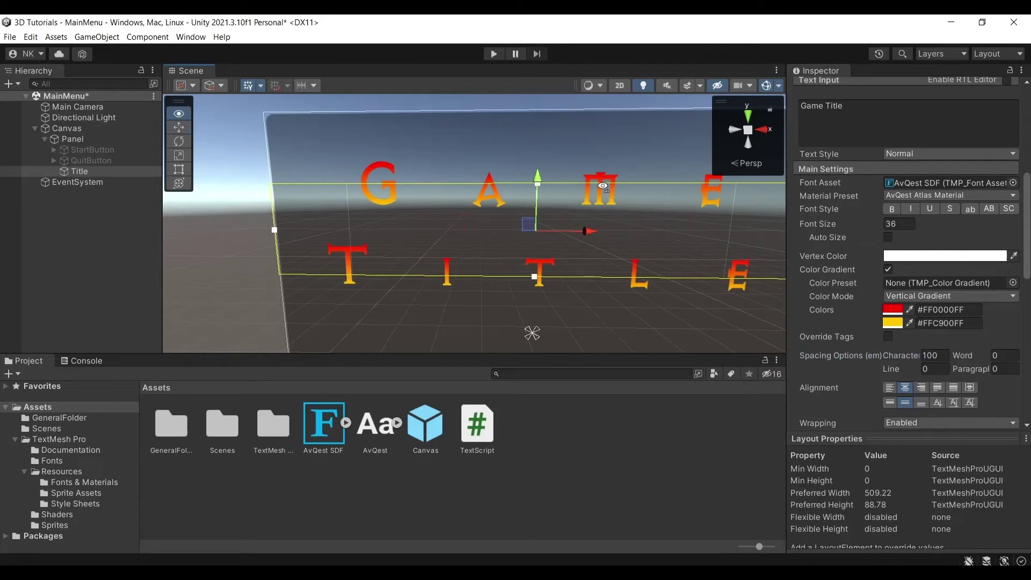
right_click_drag(603, 186, 500, 189)
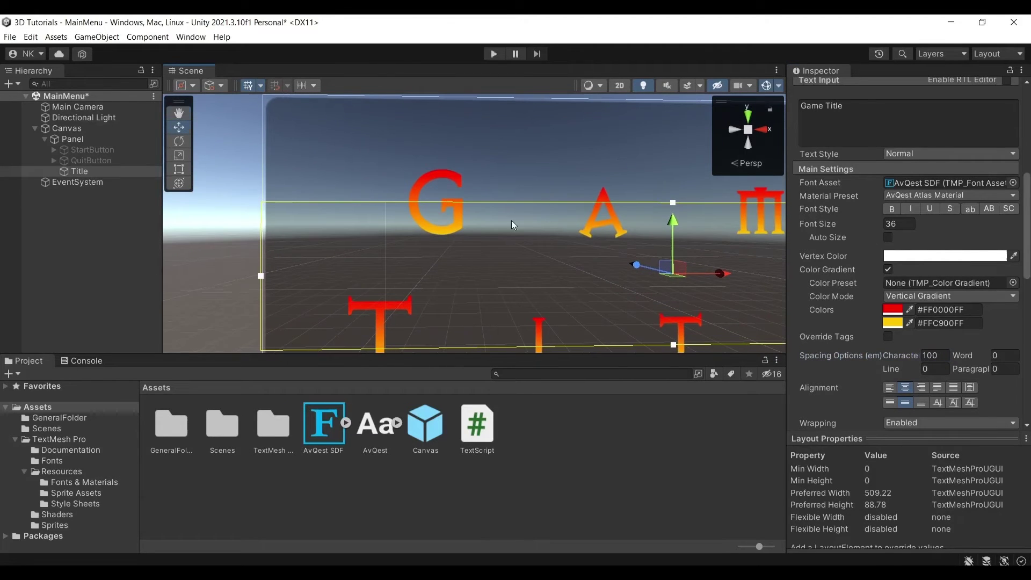
scroll(514, 225, "down", 5)
right_click_drag(671, 283, 723, 301)
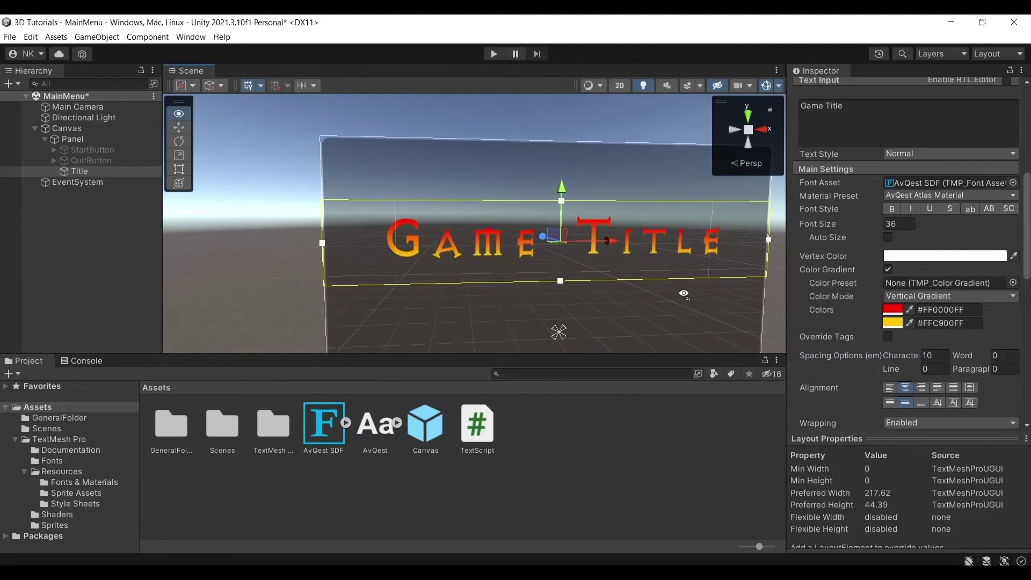
right_click_drag(608, 257, 612, 265)
left_click(1000, 359)
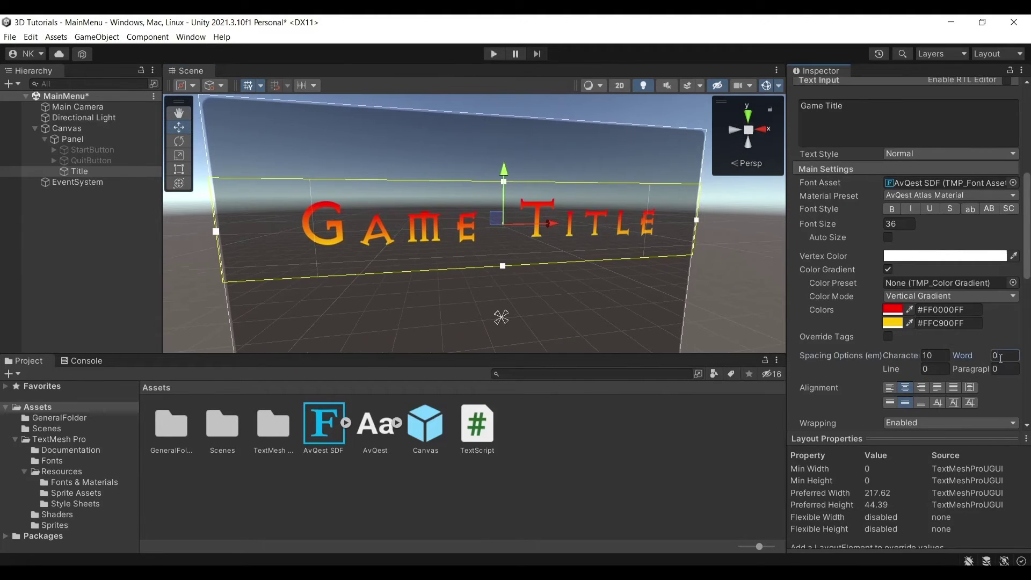
type("100")
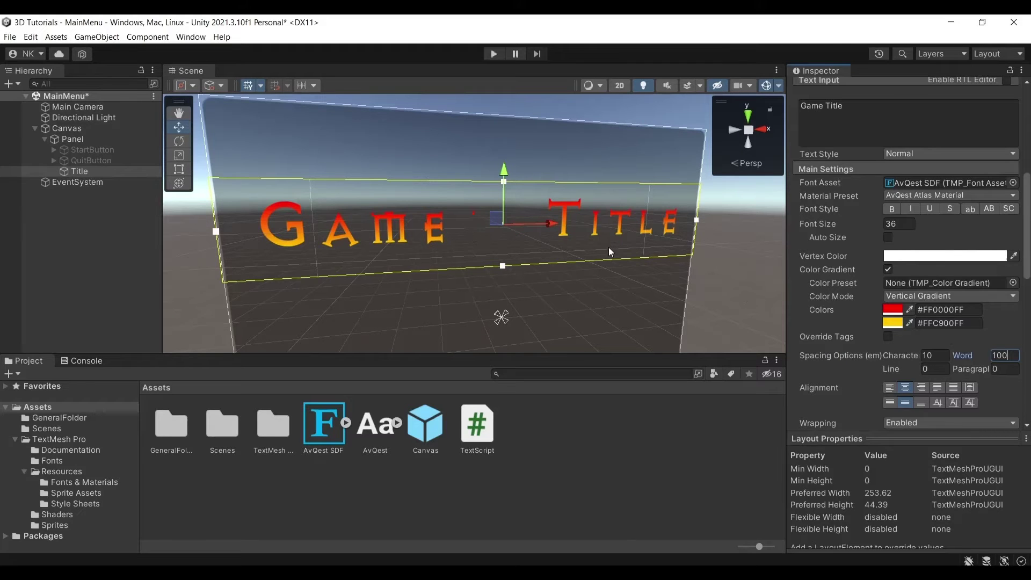
key("BackSpace")
key("BackSpace")
key("BackSpace")
type("0")
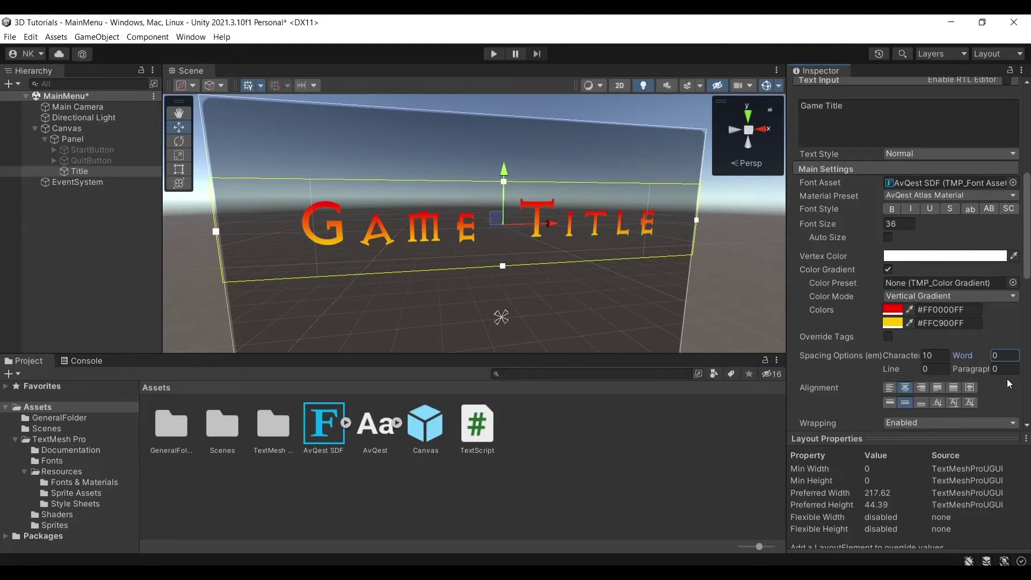
scroll(564, 276, "down", 6)
right_click_drag(564, 276, 544, 278)
left_click_drag(545, 279, 515, 281, "alt")
Try the left, center, right, justified, flush and geometry-center alignments on the title.
left_click(892, 388)
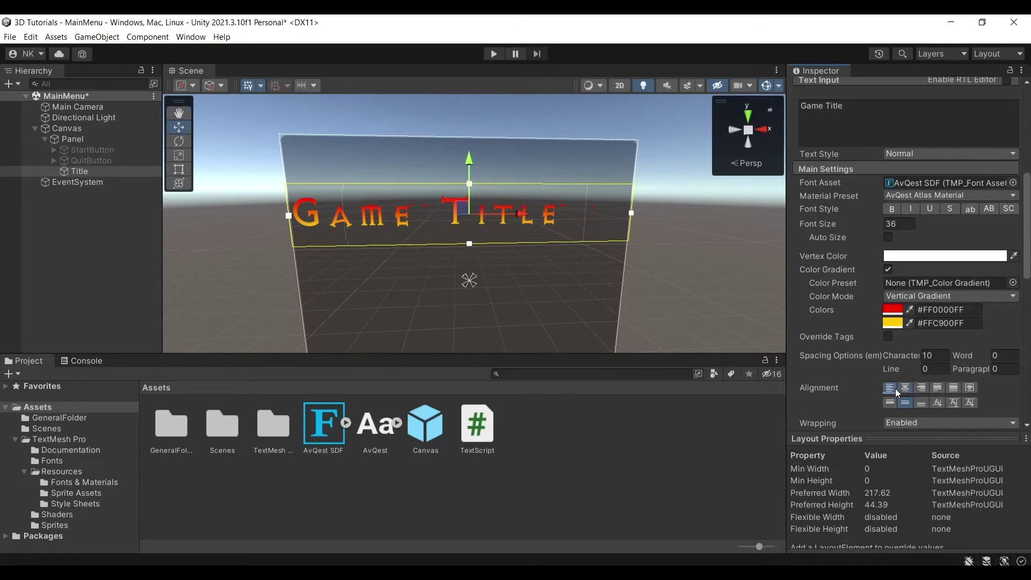
left_click(906, 391)
left_click(920, 392)
left_click(936, 387)
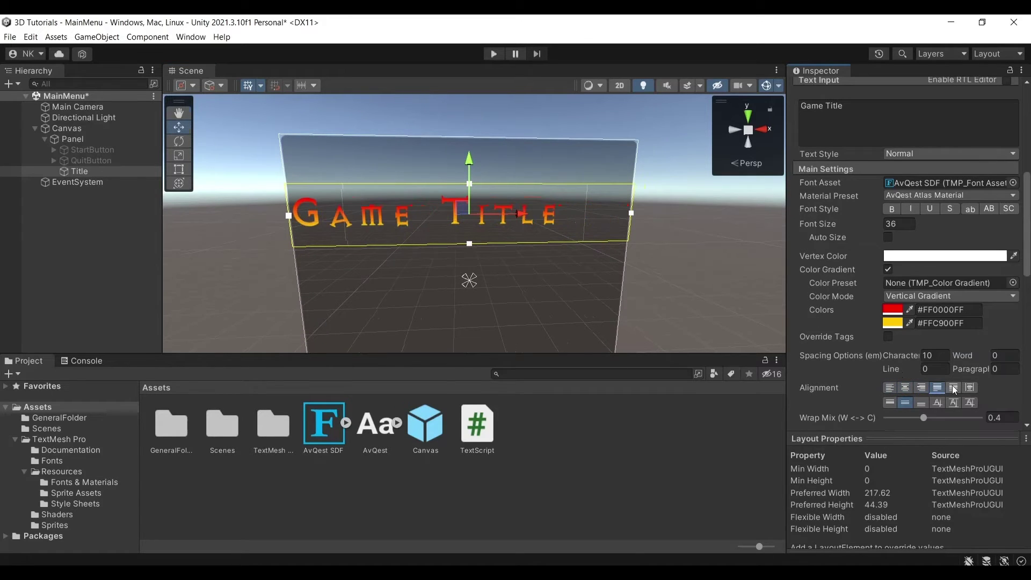
left_click(953, 387)
left_click(968, 388)
Settle on Center horizontal alignment and Middle vertical alignment.
left_click(936, 388)
left_click(921, 388)
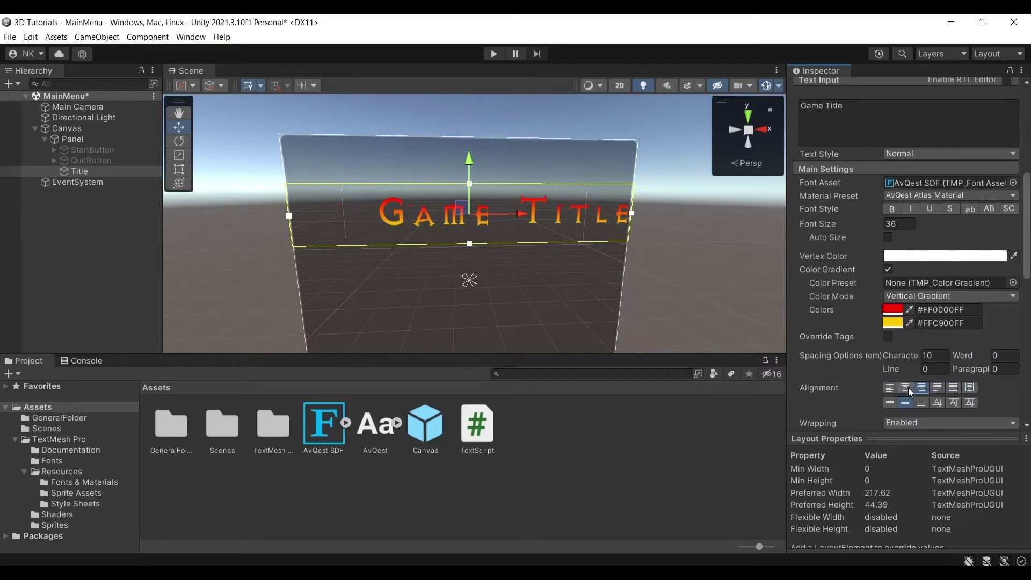
left_click(906, 388)
left_click(892, 387)
left_click(905, 387)
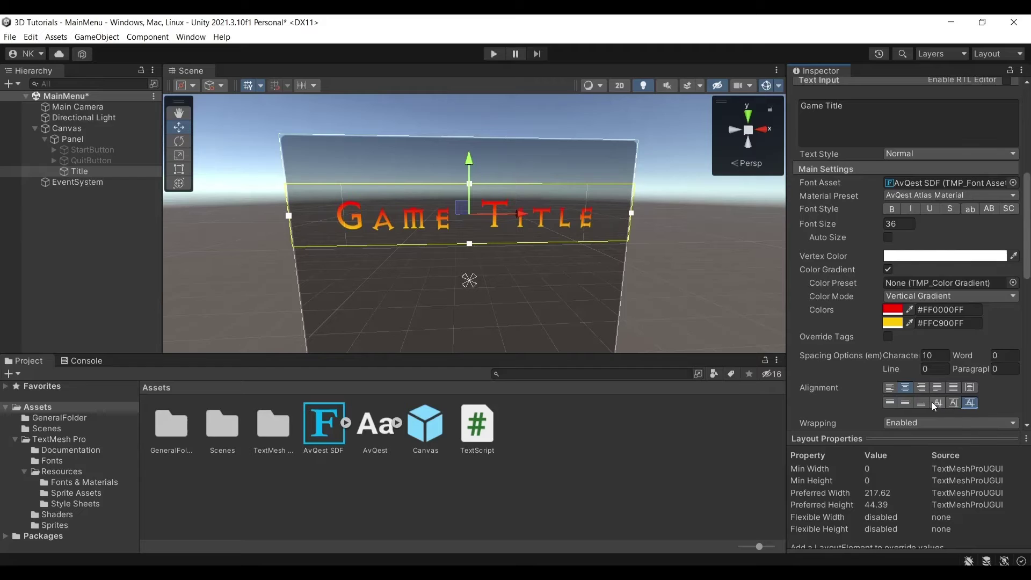
left_click(901, 401)
scroll(897, 397, "down", 5)
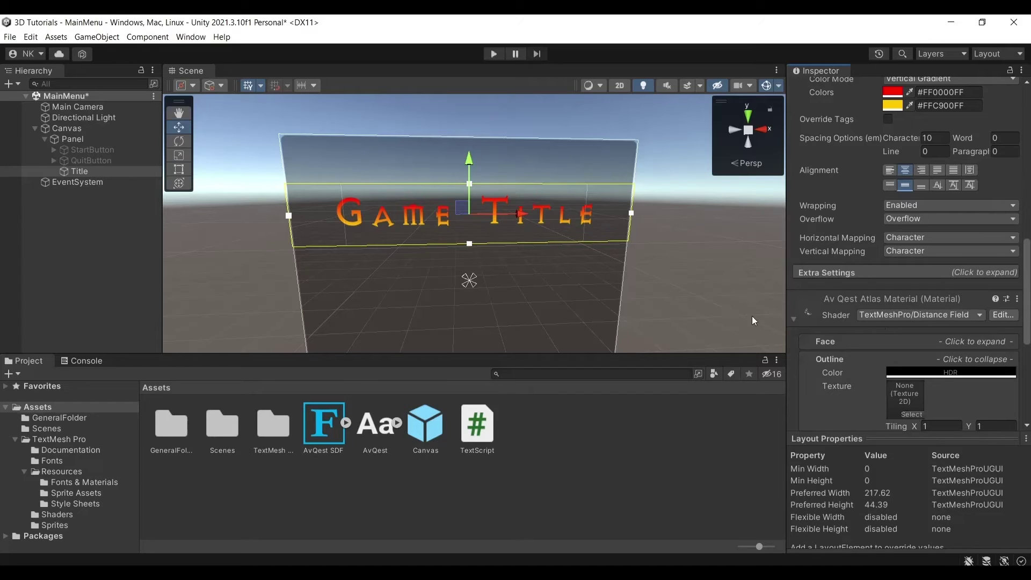
Select the AvQest Atlas Material inside AvQest SDF and expand its Face section.
left_click(347, 423)
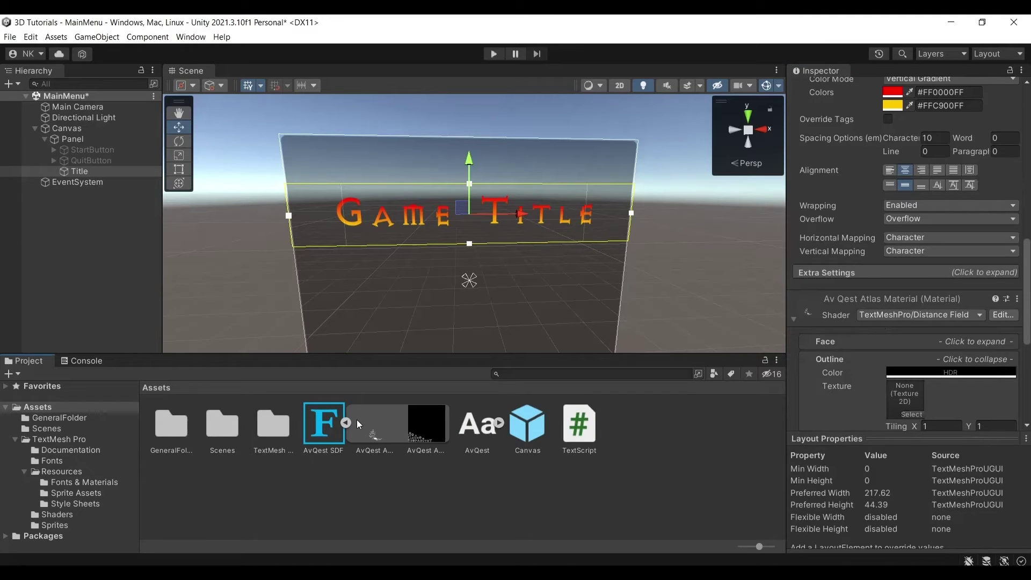
left_click(379, 416)
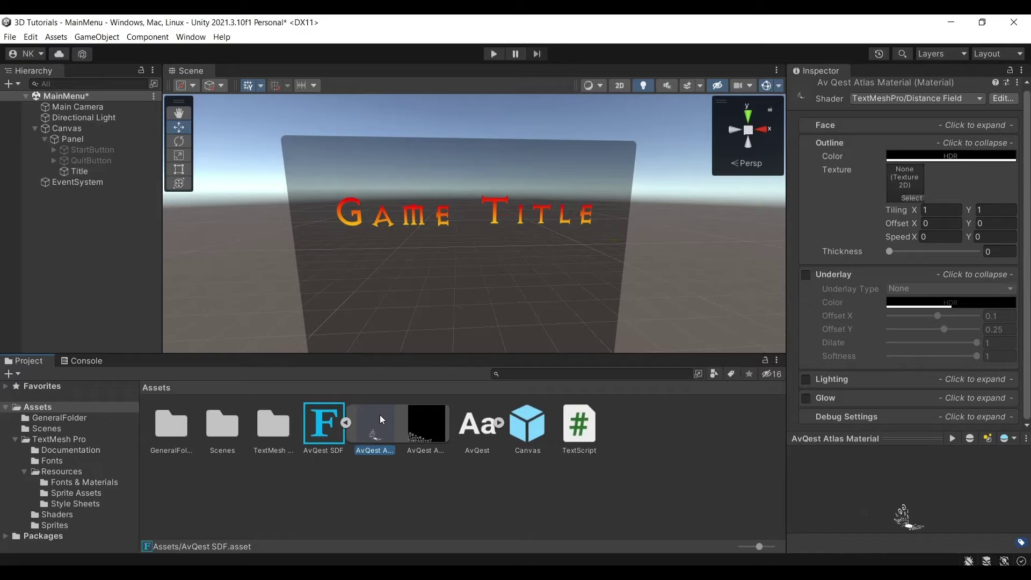
left_click(422, 427)
left_click(346, 423)
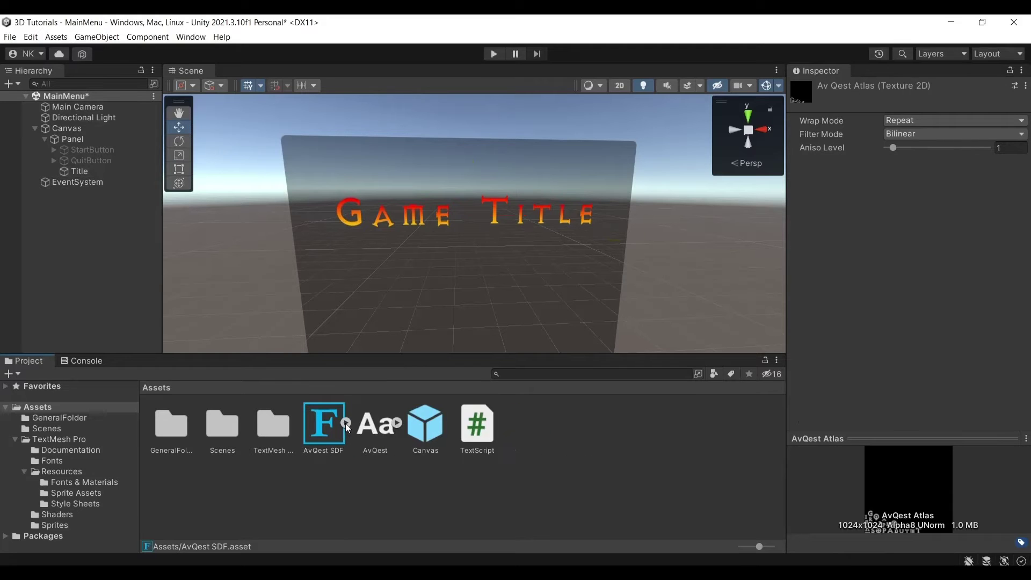
left_click(346, 422)
left_click(369, 430)
left_click(420, 428)
left_click(375, 429)
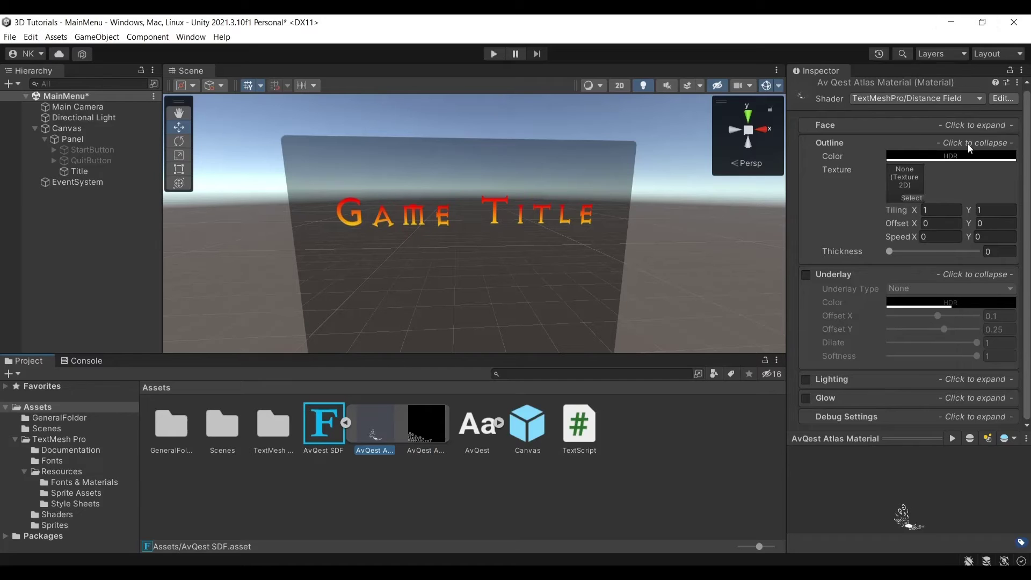
left_click(977, 125)
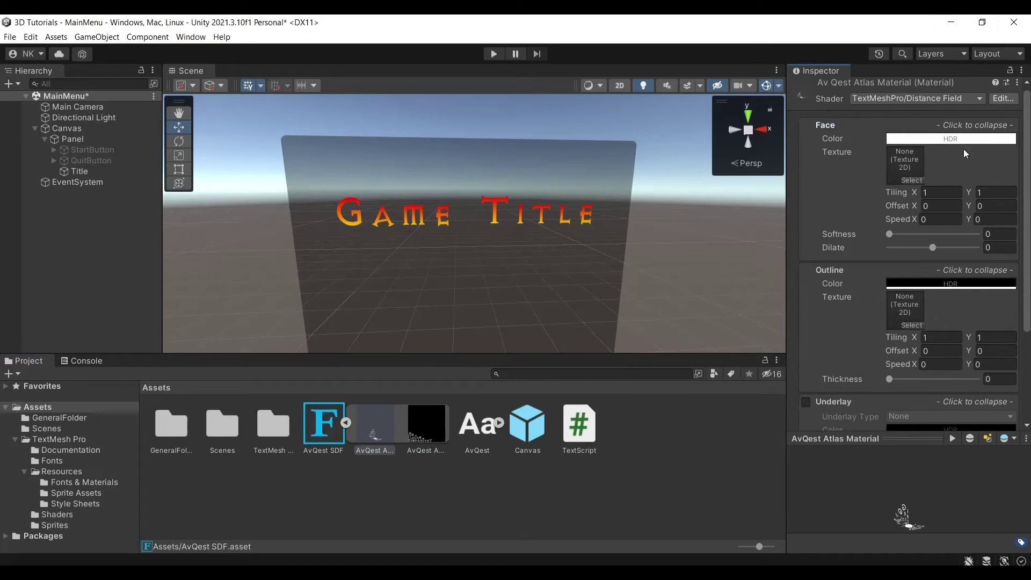
left_click(952, 140)
mouse_move(959, 234)
left_mouse_down()
mouse_move(1000, 210)
mouse_move(1026, 319)
mouse_move(980, 207)
left_mouse_up()
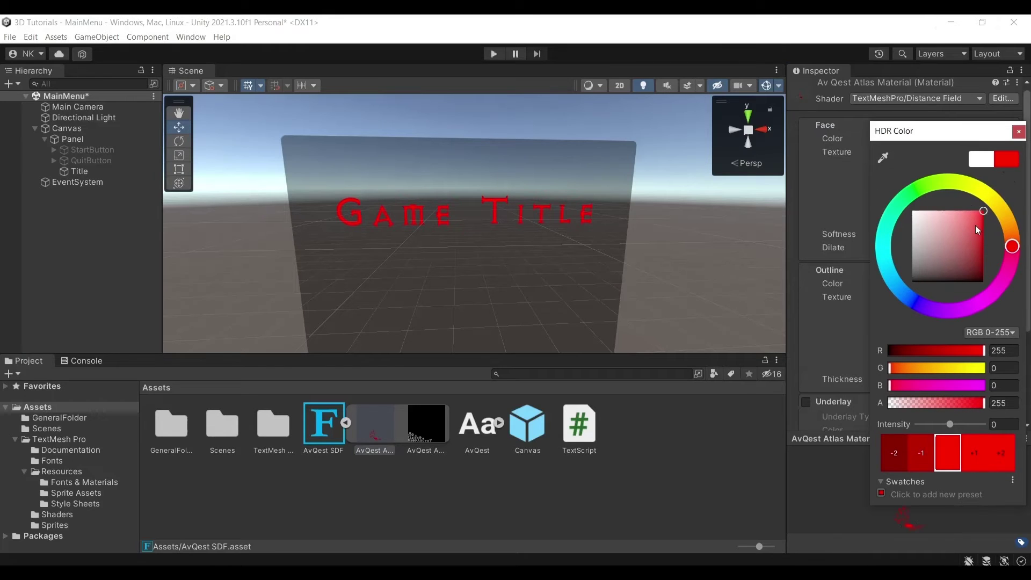
left_click_drag(942, 223, 912, 211)
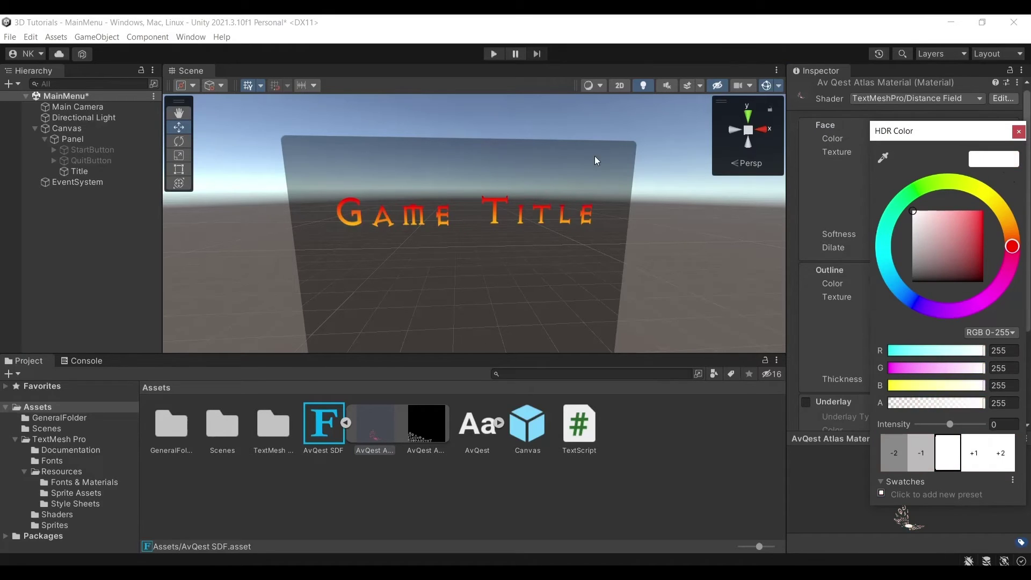
left_click(1018, 131)
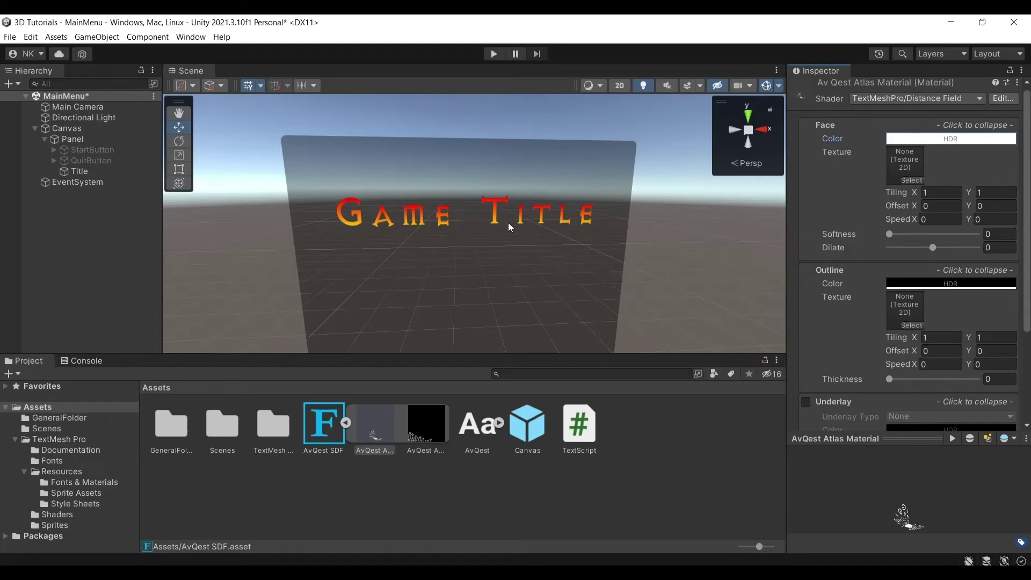
left_click_drag(891, 236, 1011, 237)
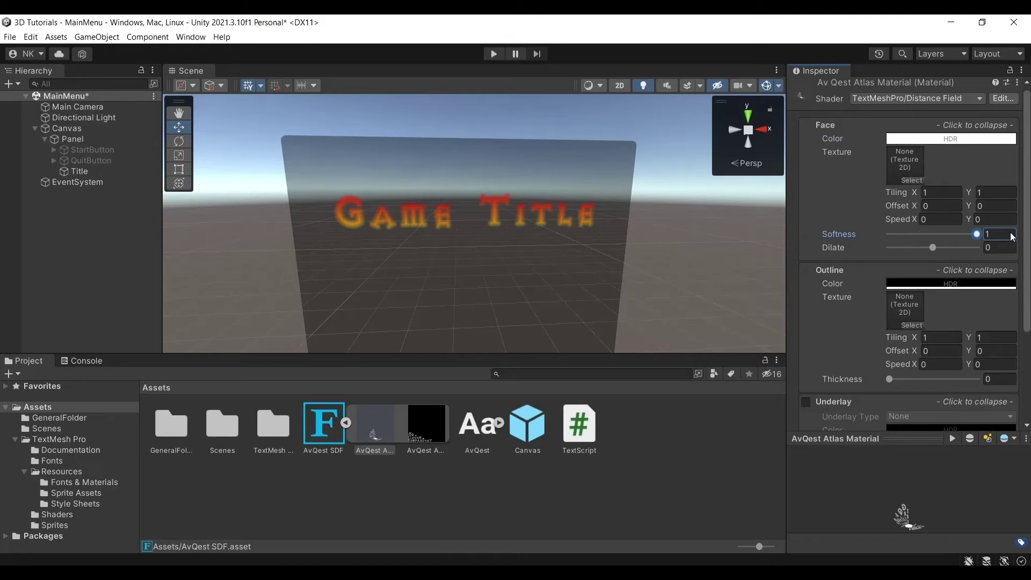
scroll(529, 246, "up", 3)
scroll(546, 241, "down", 3)
scroll(546, 240, "up", 2)
right_click_drag(546, 240, 531, 236)
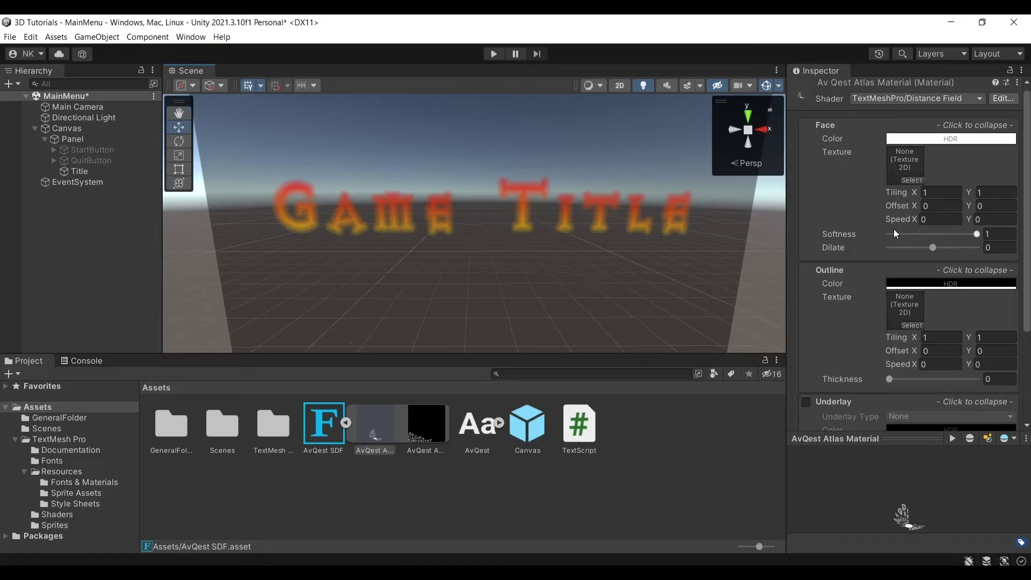
left_click_drag(891, 234, 873, 235)
scroll(641, 221, "up", 3)
scroll(641, 221, "down", 3)
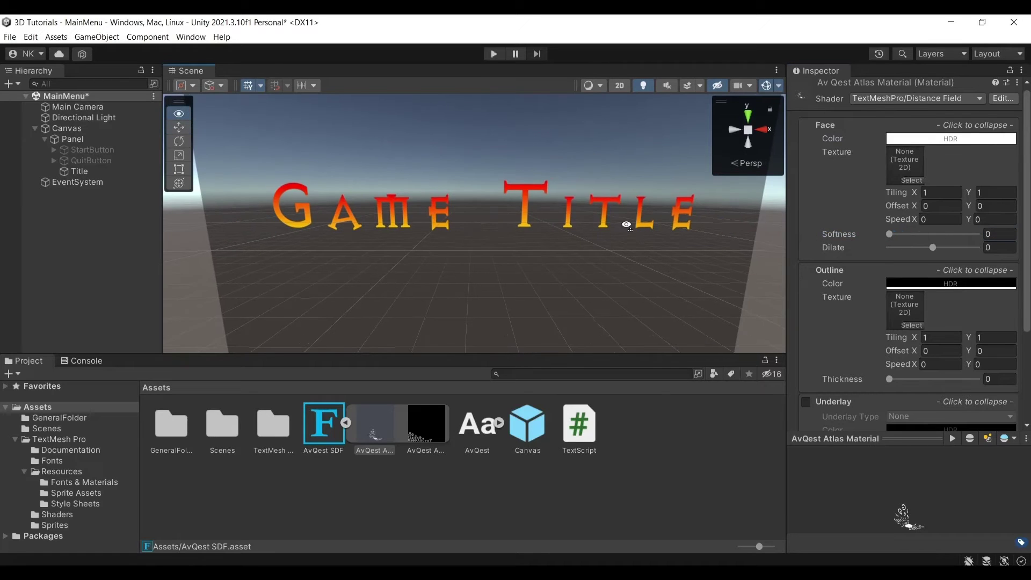
scroll(631, 224, "up", 1)
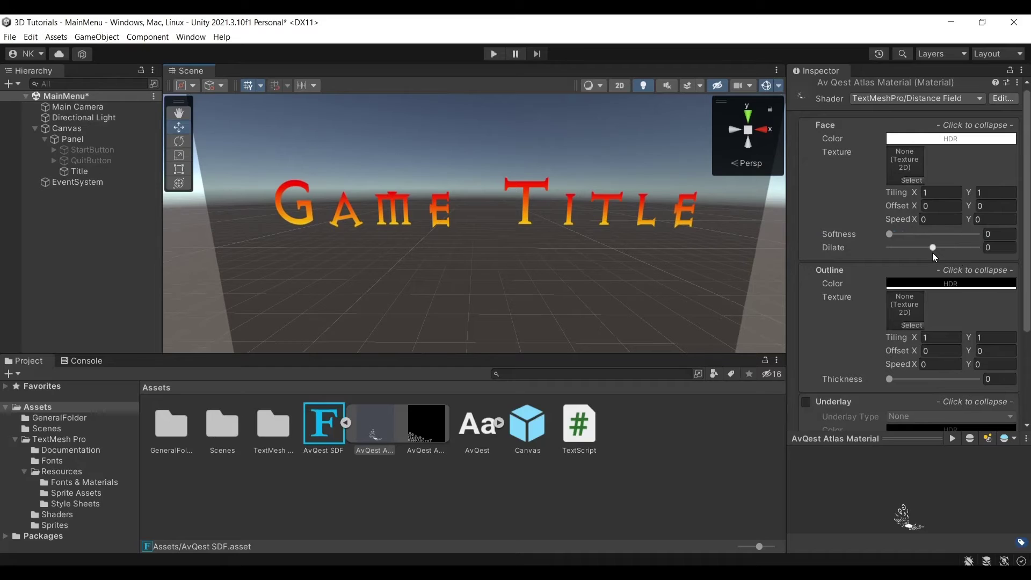
Test the Face Dilate slider, then enter exactly 0.1 as the dilate value.
mouse_move(931, 248)
left_mouse_down()
mouse_move(965, 250)
mouse_move(946, 255)
left_mouse_up()
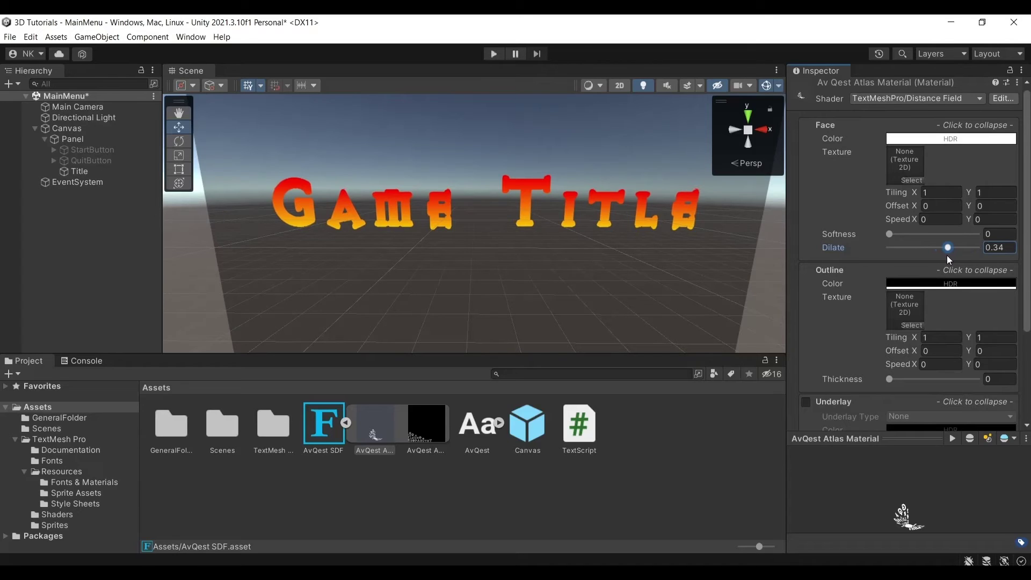
left_click(1009, 249)
key("BackSpace")
key("BackSpace")
key("BackSpace")
key("BackSpace")
type("0")
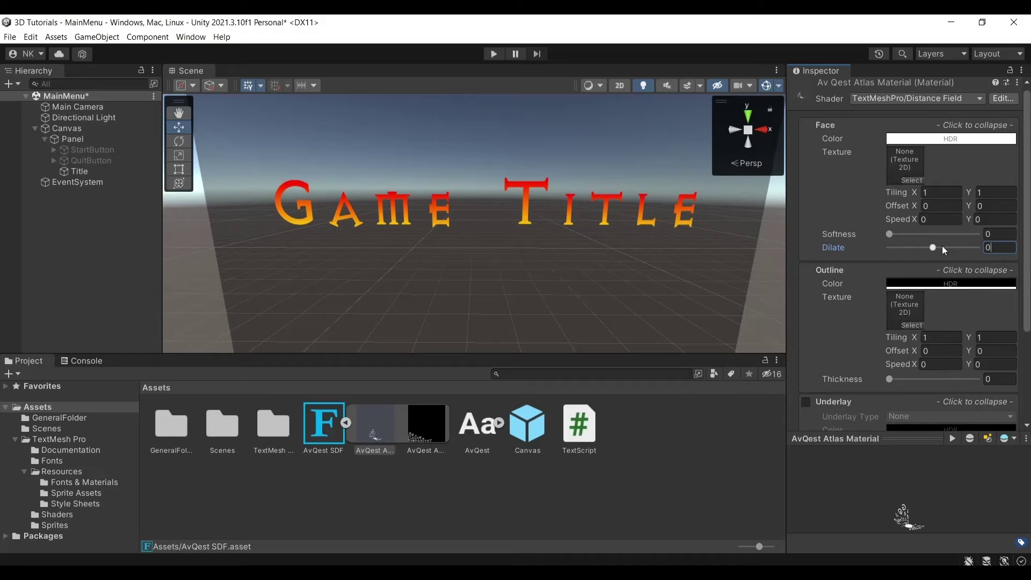
left_click_drag(935, 246, 940, 251)
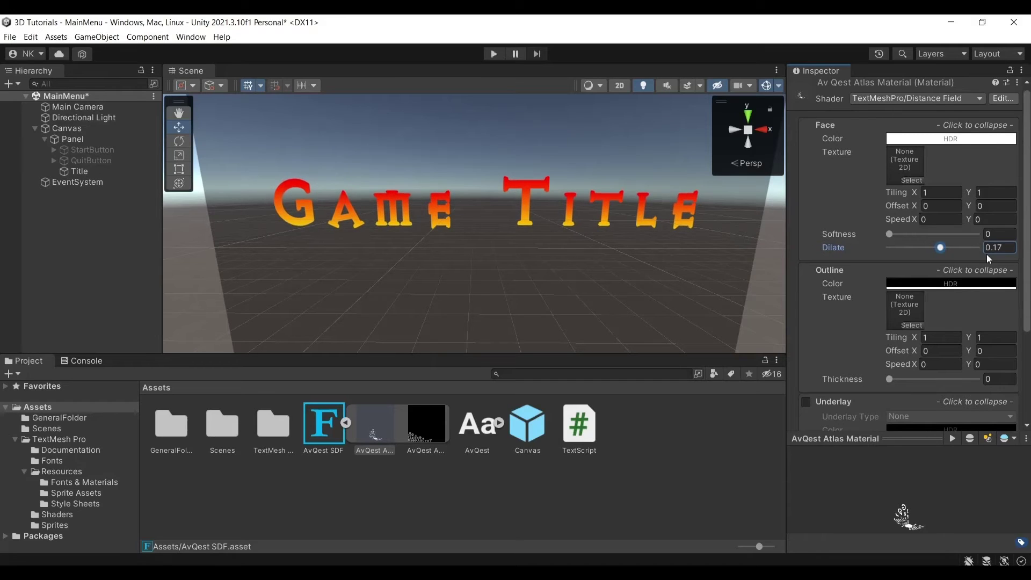
left_click(999, 247)
key("BackSpace")
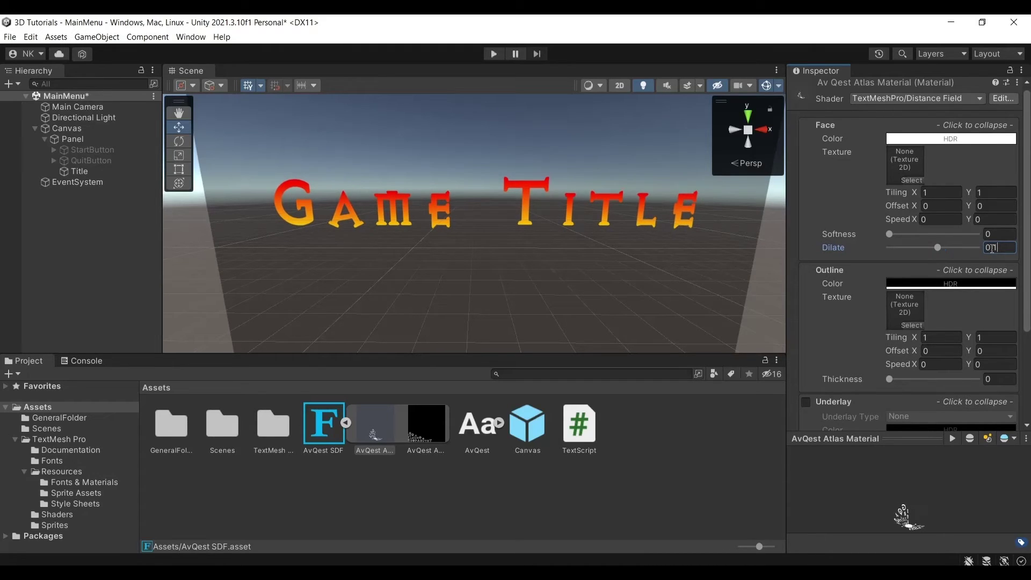
scroll(656, 240, "down", 5)
scroll(564, 244, "up", 5)
mouse_move(600, 227)
right_mouse_down()
mouse_move(605, 219)
mouse_move(368, 202)
mouse_move(617, 226)
mouse_move(603, 227)
right_mouse_up()
scroll(934, 252, "down", 1)
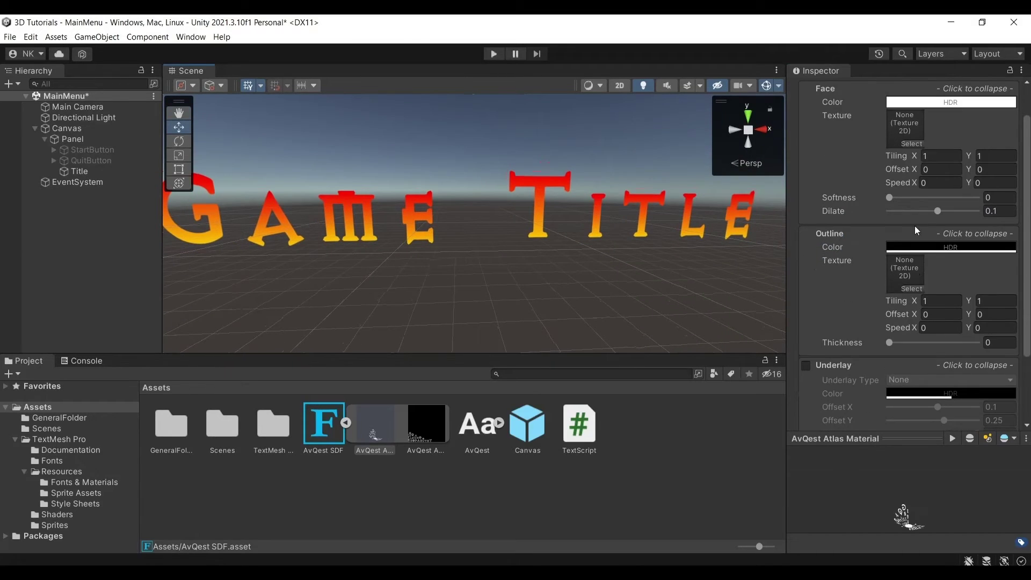
Collapse Face and set the Outline Thickness to 0.1.
scroll(886, 177, "up", 1)
left_click(868, 123)
right_click_drag(491, 211, 476, 209)
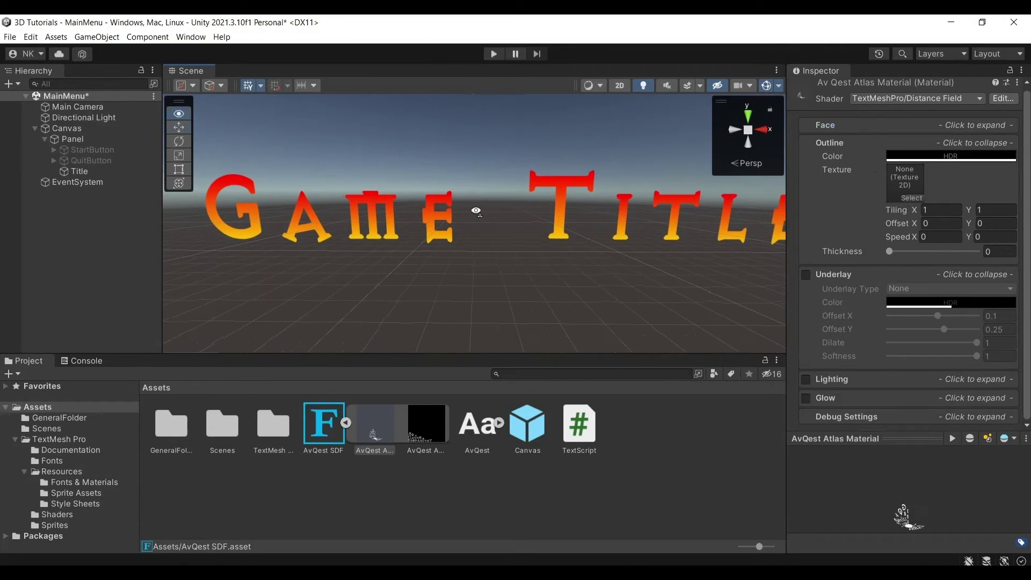
scroll(487, 211, "down", 5)
scroll(598, 247, "up", 3)
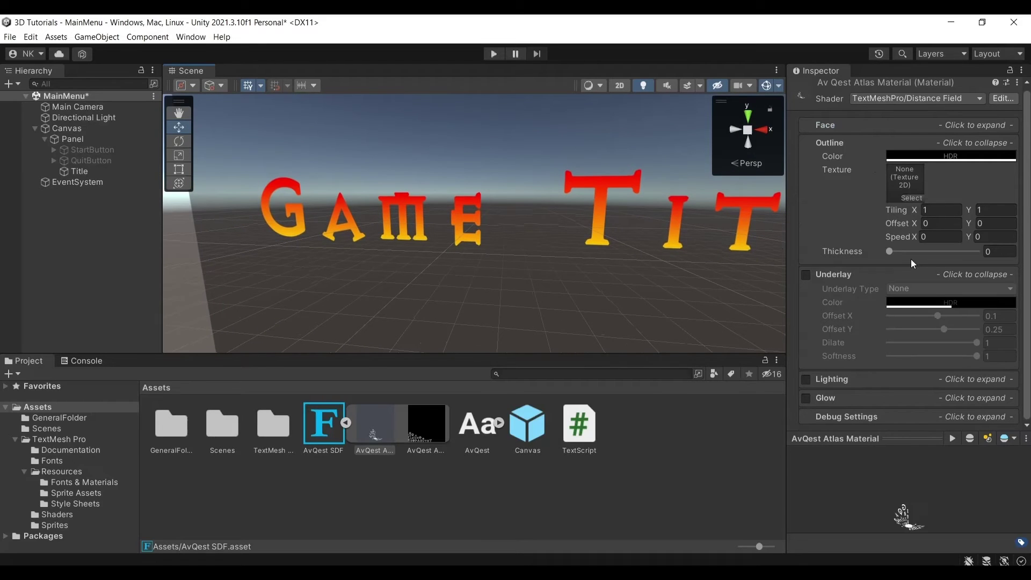
left_click_drag(889, 251, 904, 254)
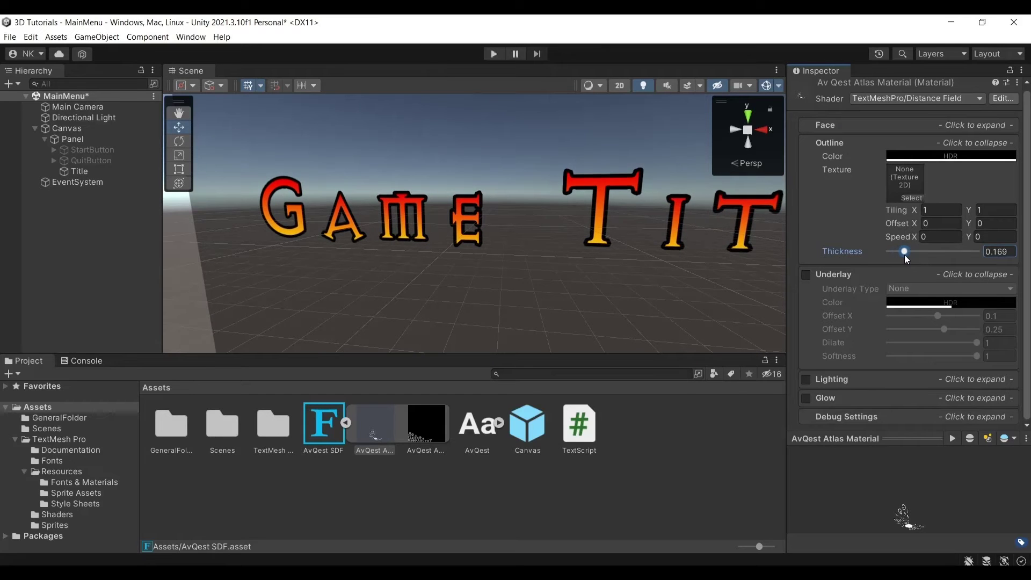
scroll(503, 228, "up", 5)
right_click_drag(499, 223, 523, 232)
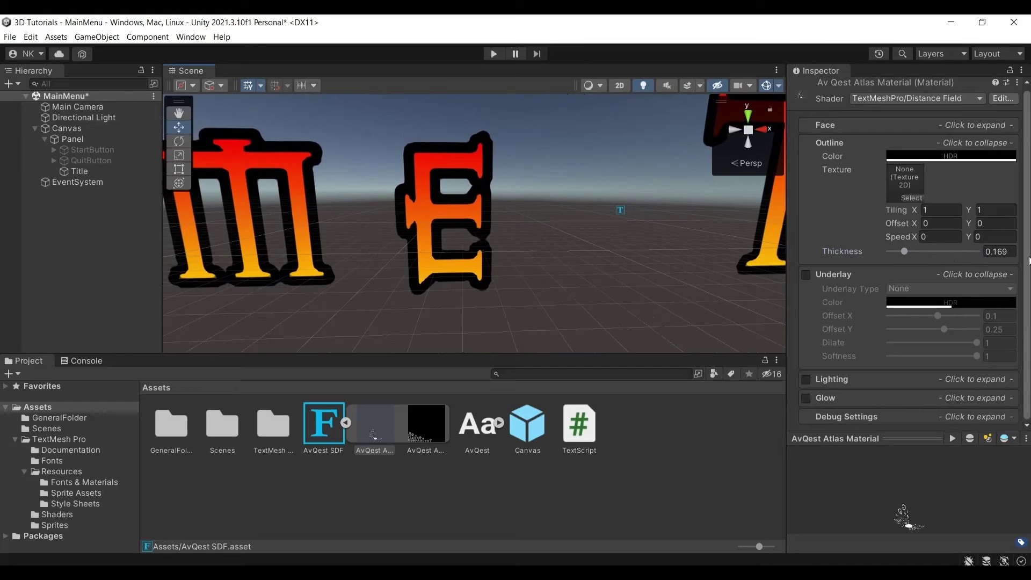
scroll(558, 217, "down", 8)
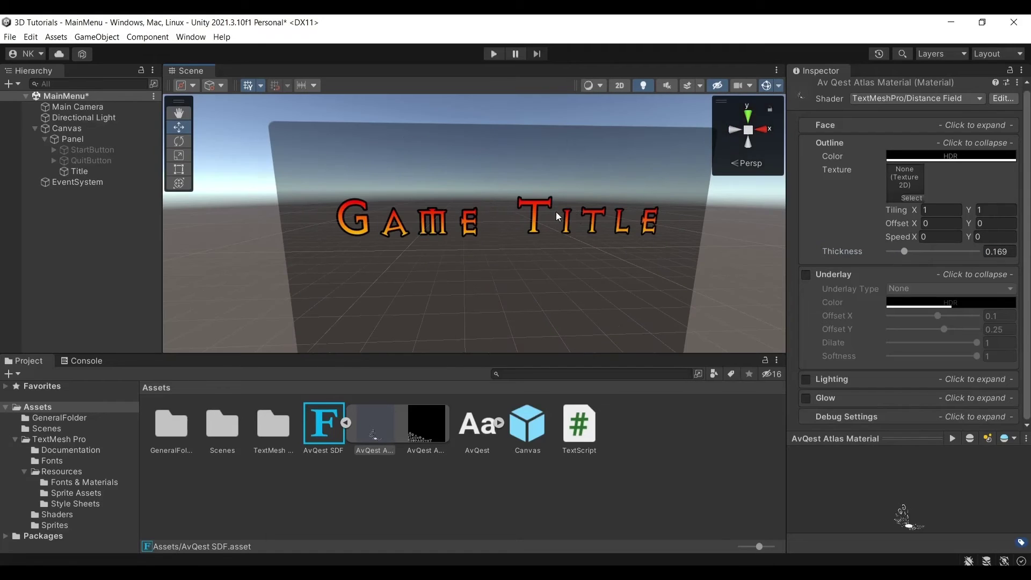
left_click(1015, 251)
key("BackSpace")
key("BackSpace")
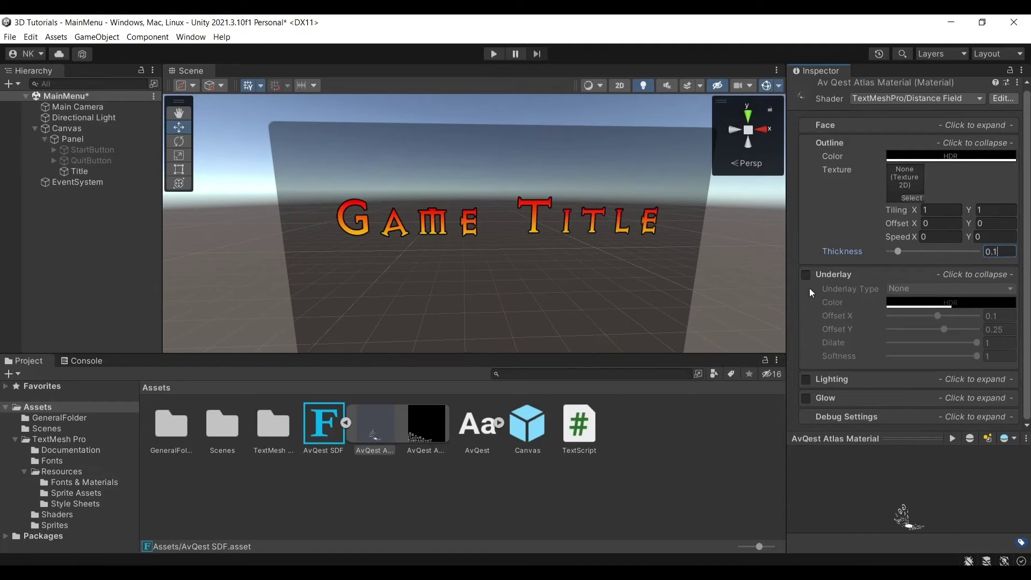
Make the outline colour white, then briefly recheck the Face settings.
scroll(525, 184, "up", 3)
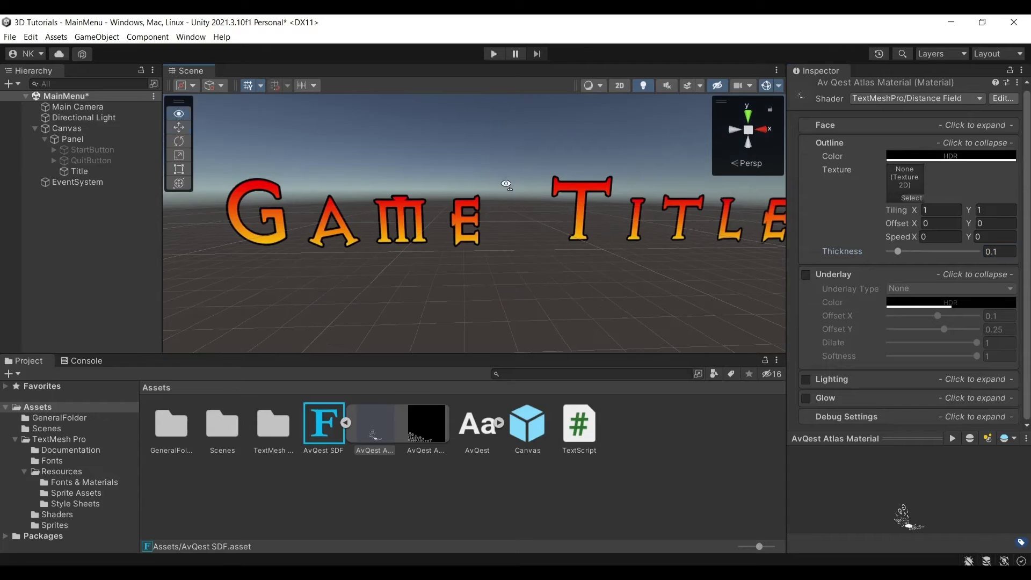
left_click(920, 157)
left_click_drag(914, 234, 909, 223)
right_click_drag(497, 174, 595, 163)
key("s")
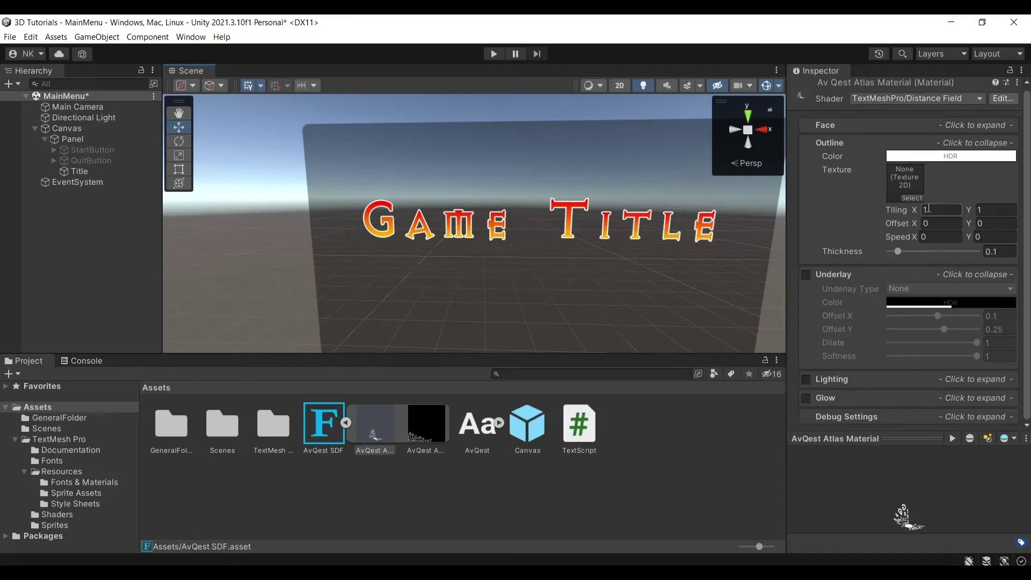
left_click(927, 125)
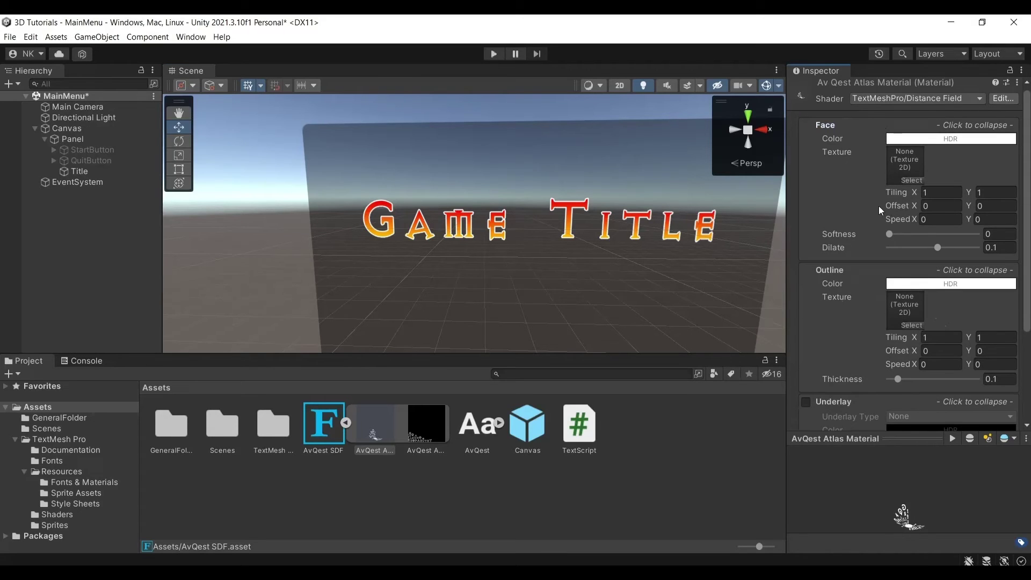
left_click(926, 127)
Collapse the Outline settings and enable the Underlay on the title material.
left_click(932, 144)
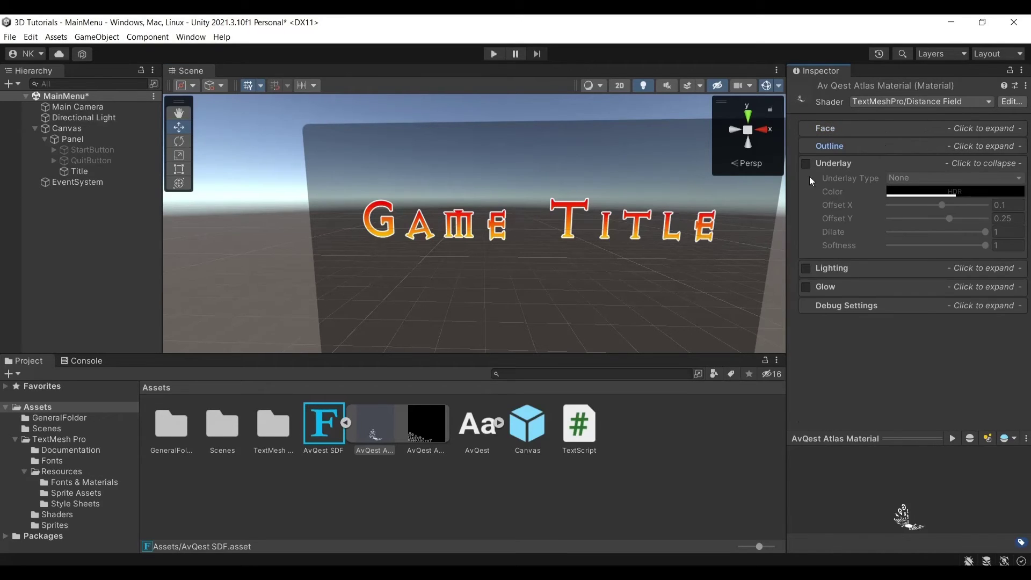
scroll(608, 236, "up", 3)
scroll(609, 236, "down", 2)
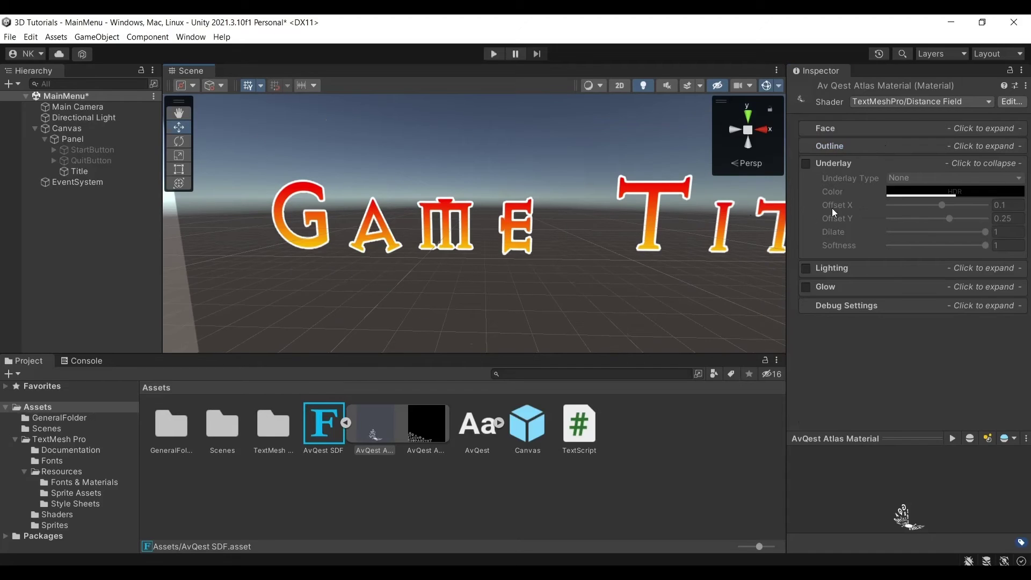
left_click(806, 164)
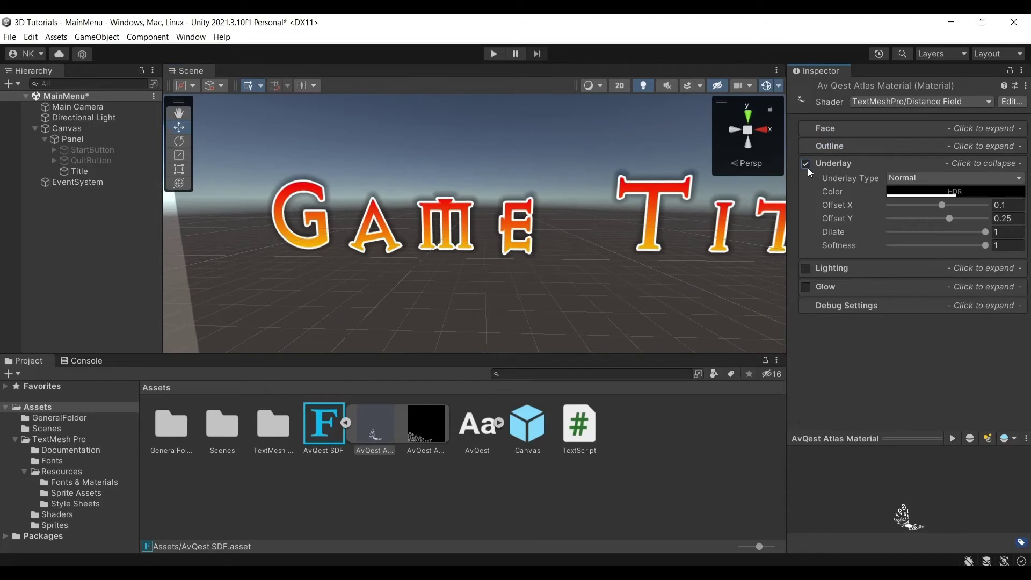
left_click(853, 167)
left_click(853, 167)
mouse_move(524, 200)
right_mouse_down()
mouse_move(437, 205)
mouse_move(561, 193)
mouse_move(509, 189)
right_mouse_up()
key("w")
left_click_drag(509, 189, 590, 200, "alt")
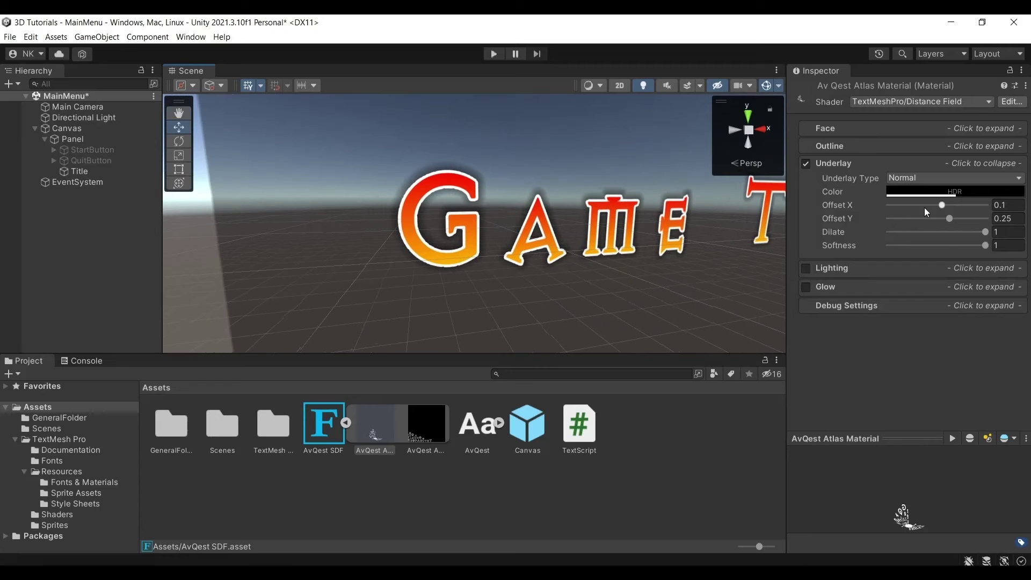
Offset the underlay shadow to Offset X -1 and Offset Y 1.
left_click_drag(941, 208, 774, 199)
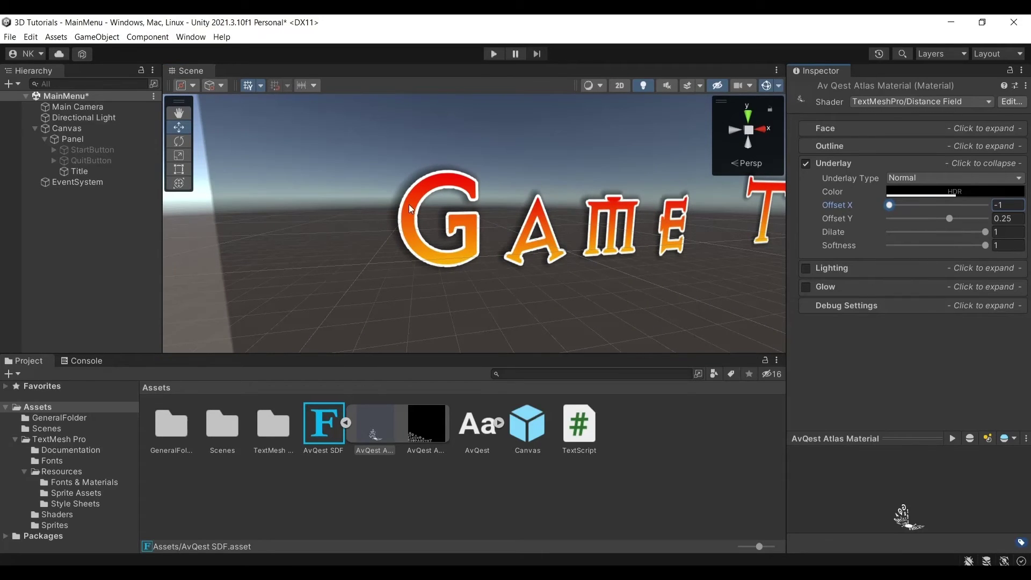
key("w")
right_click_drag(411, 207, 421, 199)
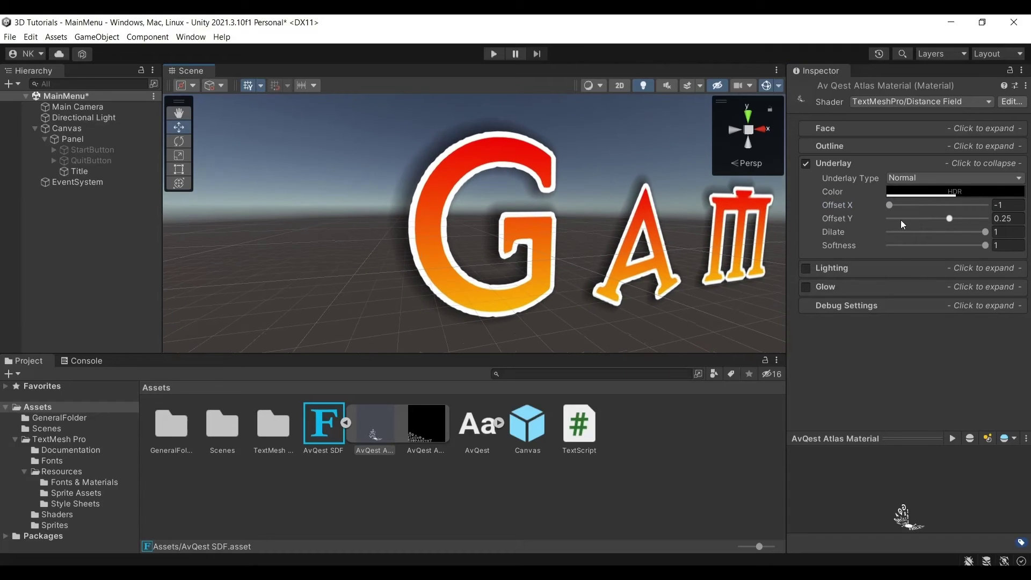
left_click_drag(888, 207, 1006, 215)
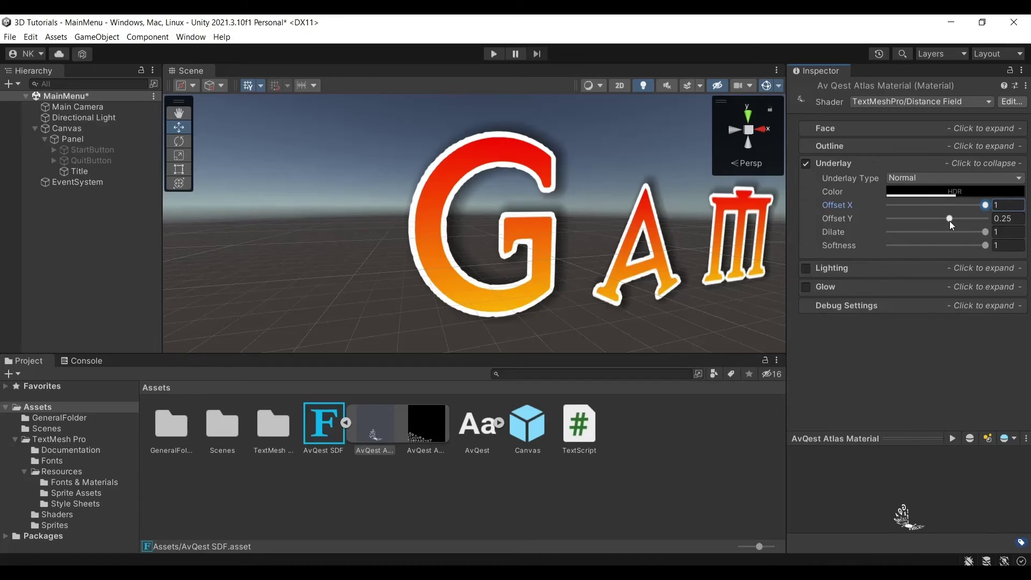
left_click_drag(949, 220, 887, 220)
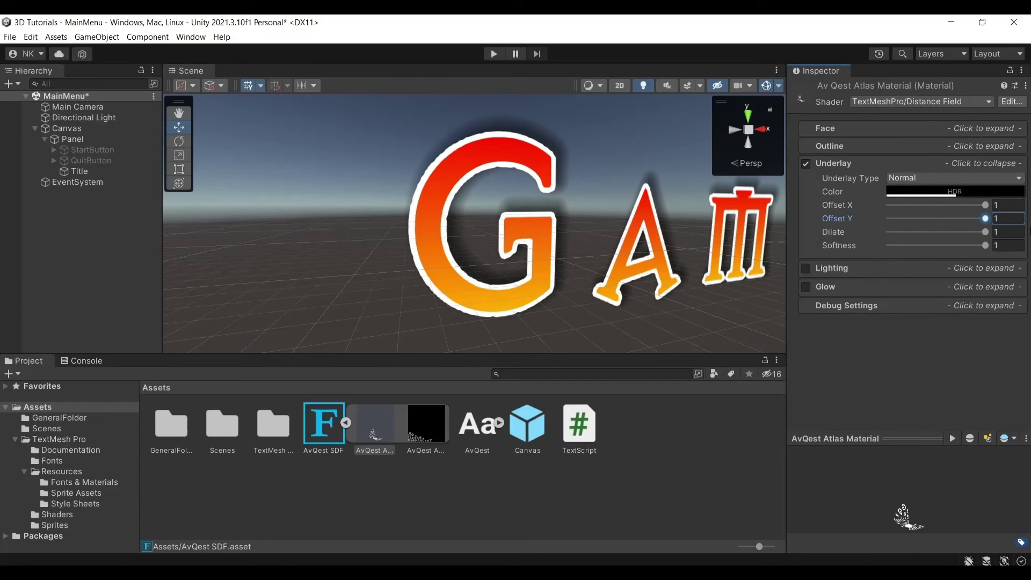
mouse_move(984, 205)
left_mouse_down()
mouse_move(885, 205)
mouse_move(991, 219)
left_mouse_up()
scroll(554, 209, "down", 10)
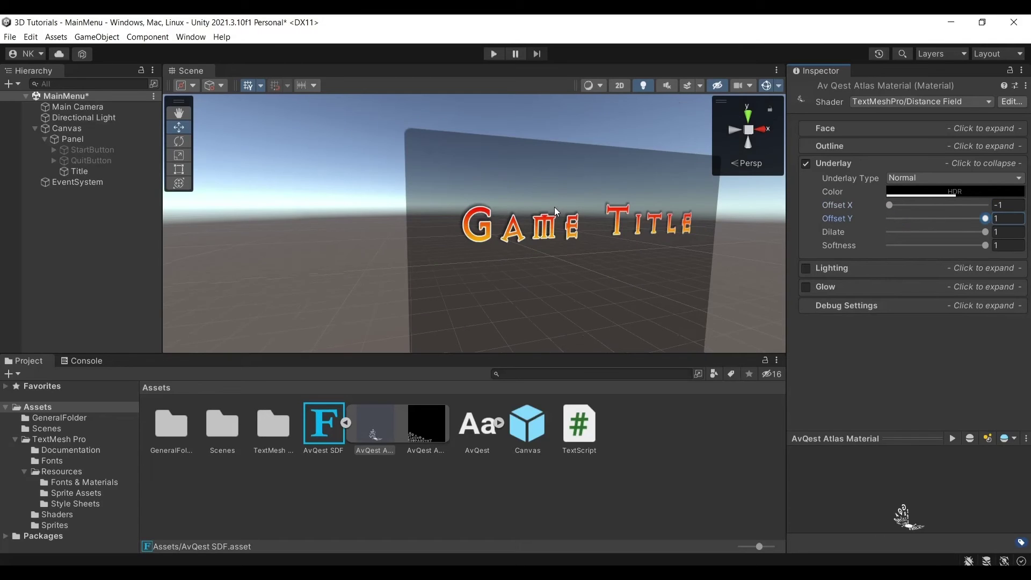
right_click_drag(554, 208, 538, 214)
scroll(537, 209, "up", 10)
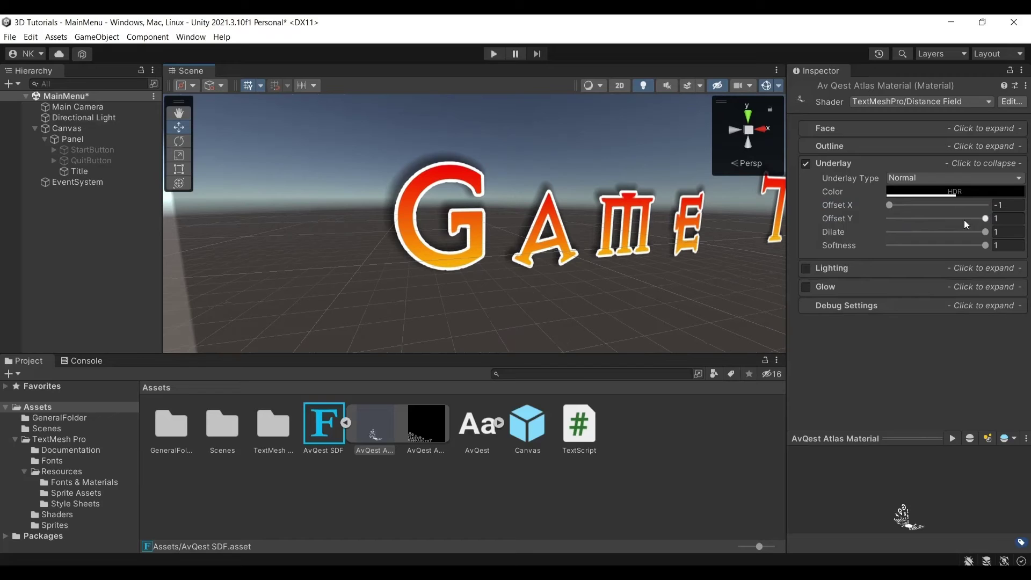
left_click_drag(986, 232, 776, 233)
left_click_drag(599, 221, 607, 199, "alt")
right_click_drag(607, 199, 634, 202)
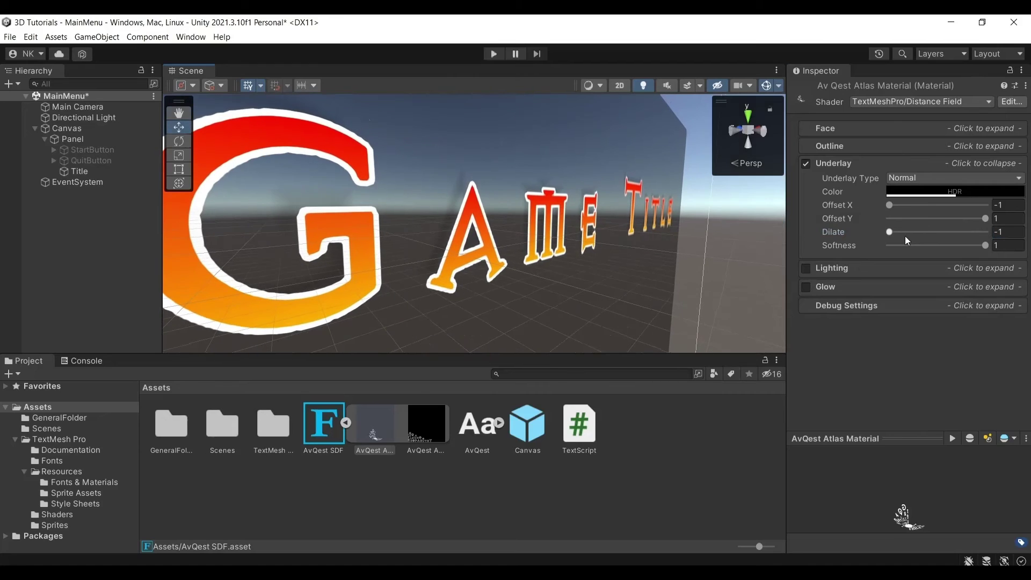
left_click_drag(891, 233, 989, 233)
right_click_drag(628, 215, 588, 198)
scroll(587, 198, "down", 5)
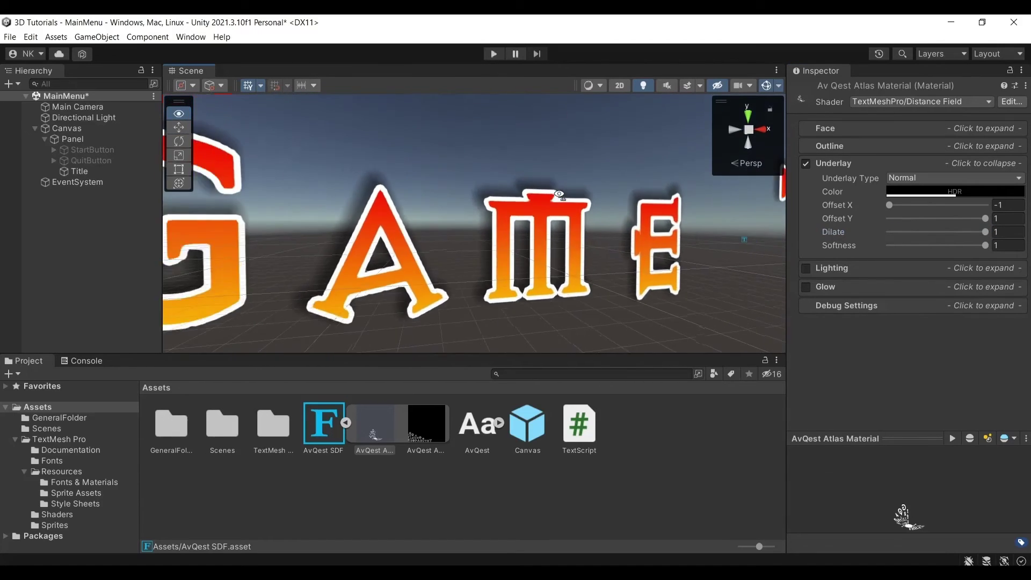
left_click(919, 246)
left_click_drag(920, 246, 880, 247)
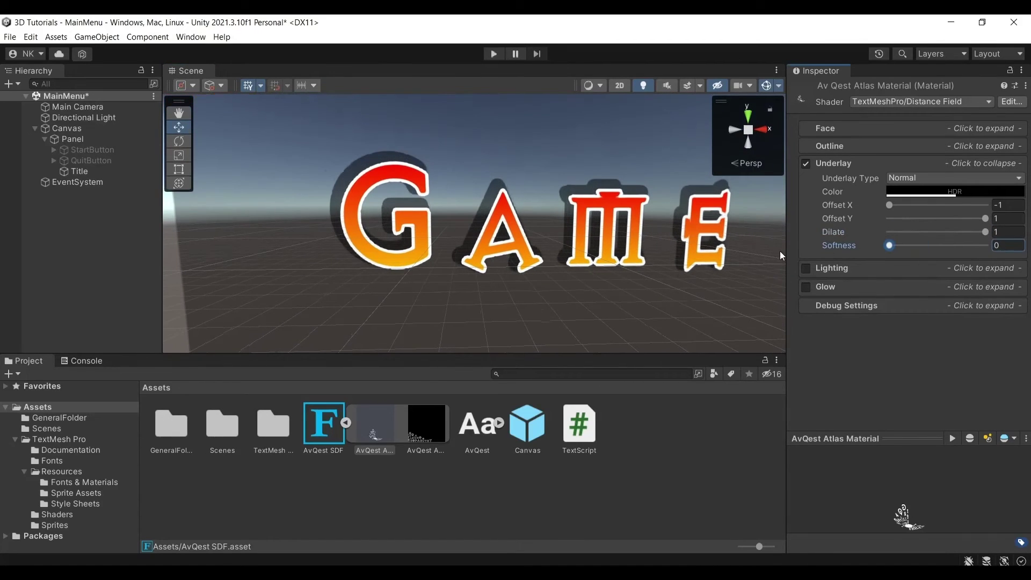
right_click_drag(570, 224, 647, 220)
key("w")
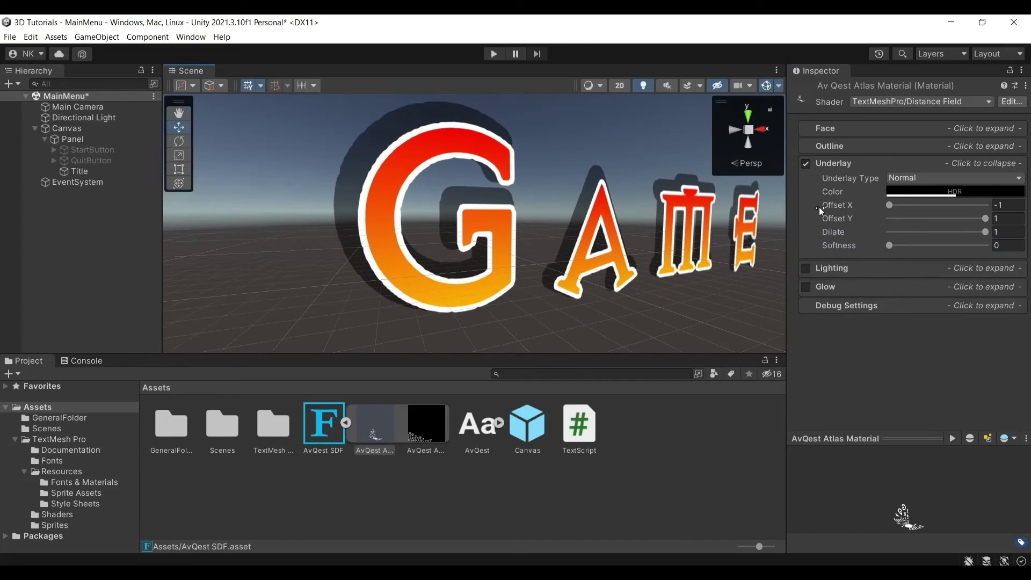
key("d")
right_click_drag(580, 191, 541, 181)
key("a")
left_click_drag(541, 181, 542, 128, "alt")
key("s")
right_click_drag(543, 129, 586, 195)
left_click_drag(889, 246, 989, 241)
key("w")
right_click_drag(585, 189, 439, 180)
scroll(439, 180, "down", 10)
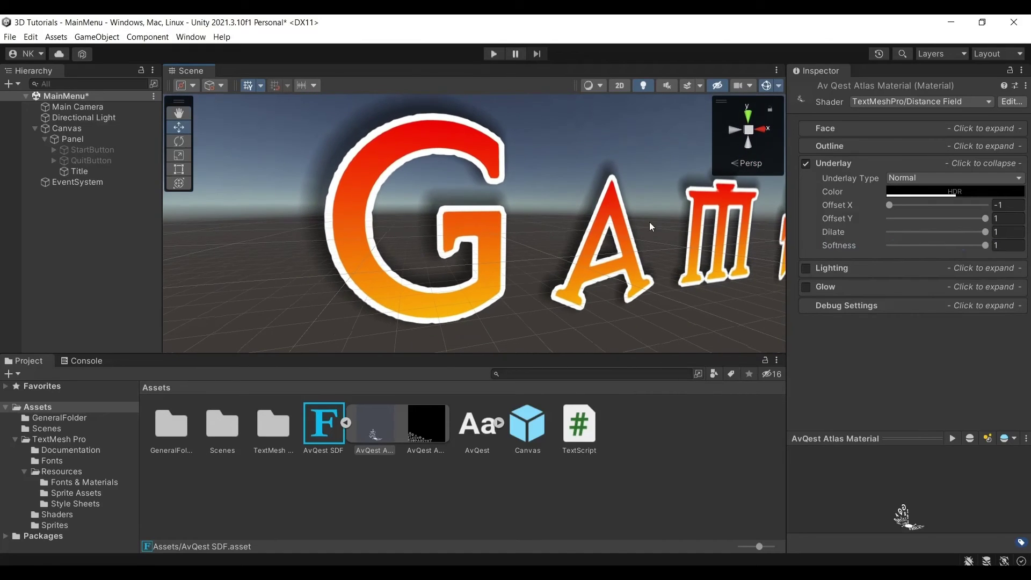
scroll(589, 237, "up", 10)
right_click_drag(591, 236, 527, 234)
key("d")
scroll(527, 239, "down", 5)
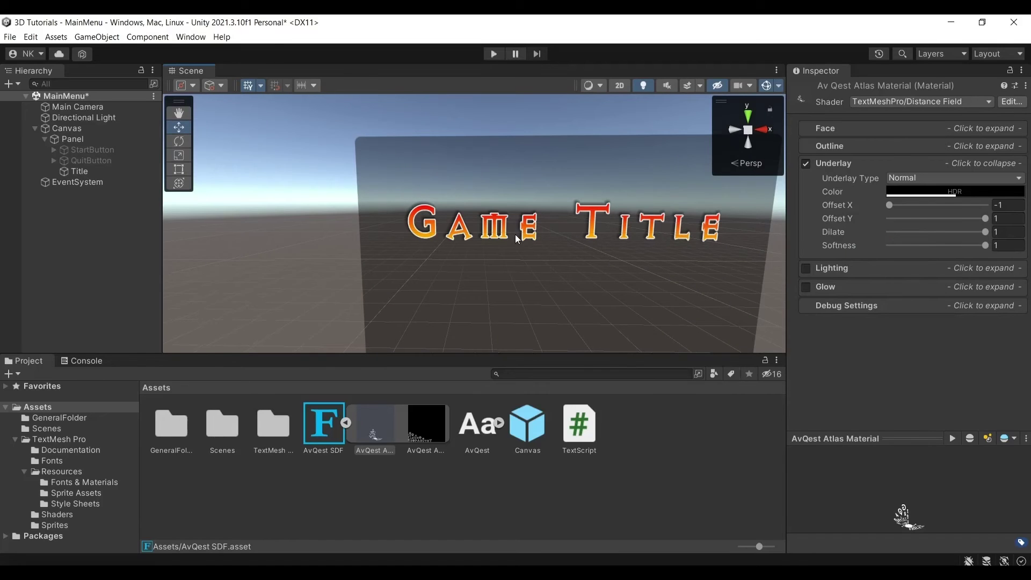
Make the underlay colour white and set its Dilate to 0.15.
left_click(917, 191)
left_click_drag(938, 283, 908, 256)
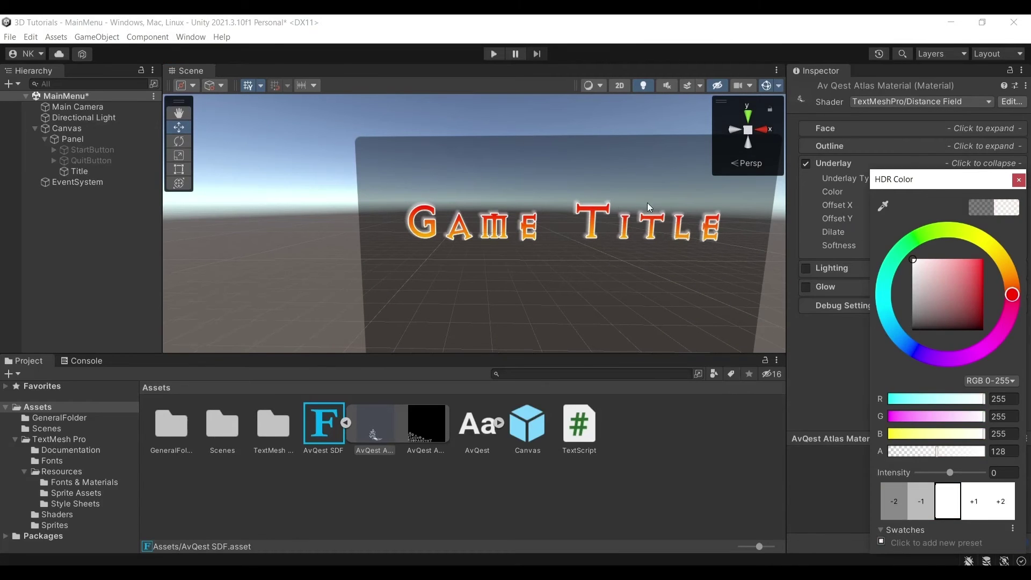
key("w")
right_click_drag(646, 201, 616, 216)
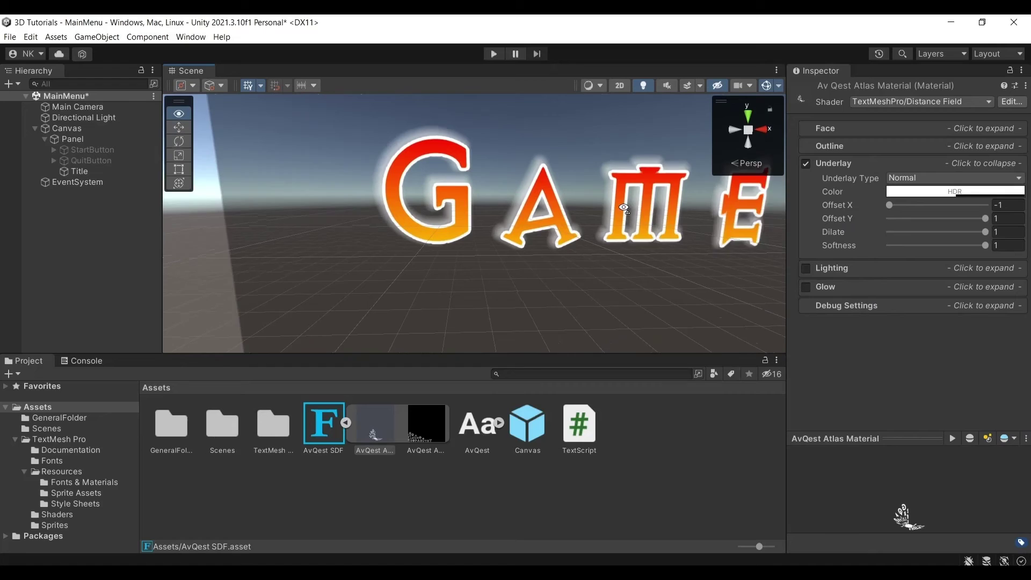
key("w")
right_click_drag(623, 207, 526, 169)
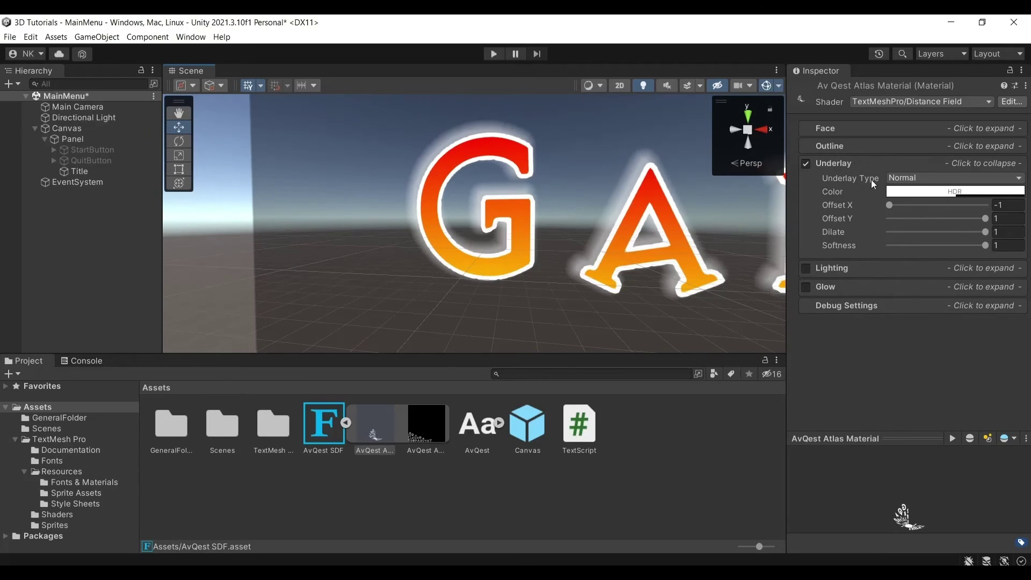
left_click_drag(984, 234, 944, 234)
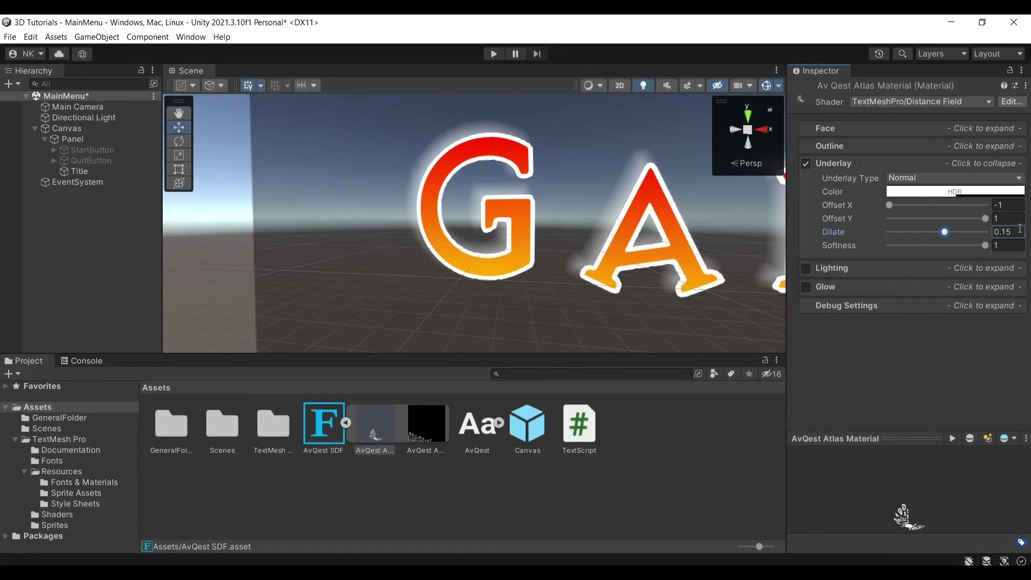
Centre the white glow by setting underlay Offset X and Offset Y to 0.
left_click_drag(894, 208, 928, 206)
left_click(1002, 204)
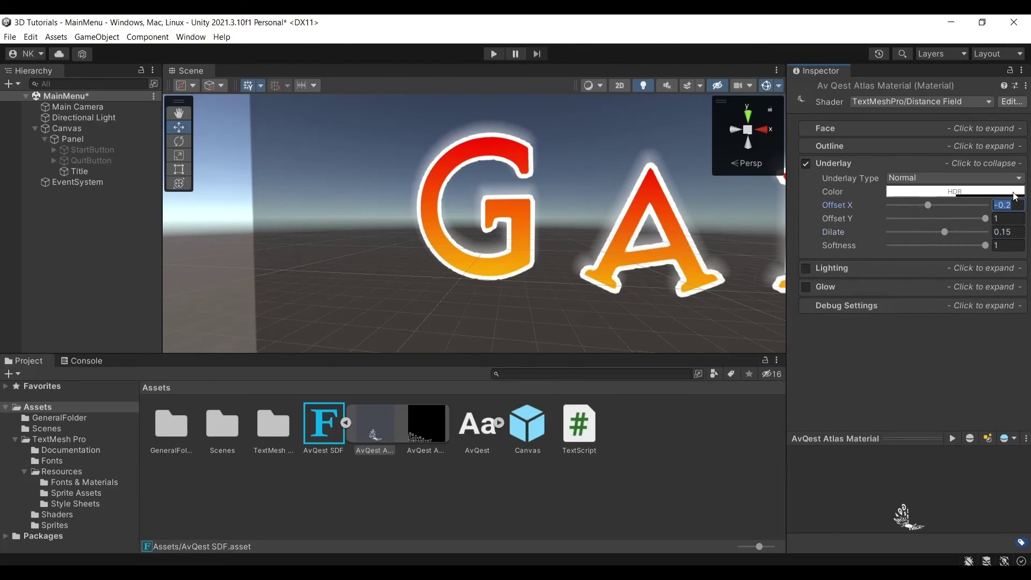
type("0")
scroll(685, 192, "down", 5)
scroll(671, 196, "up", 5)
right_click_drag(660, 200, 822, 216)
left_click(1010, 208)
left_click(1001, 218)
type("0")
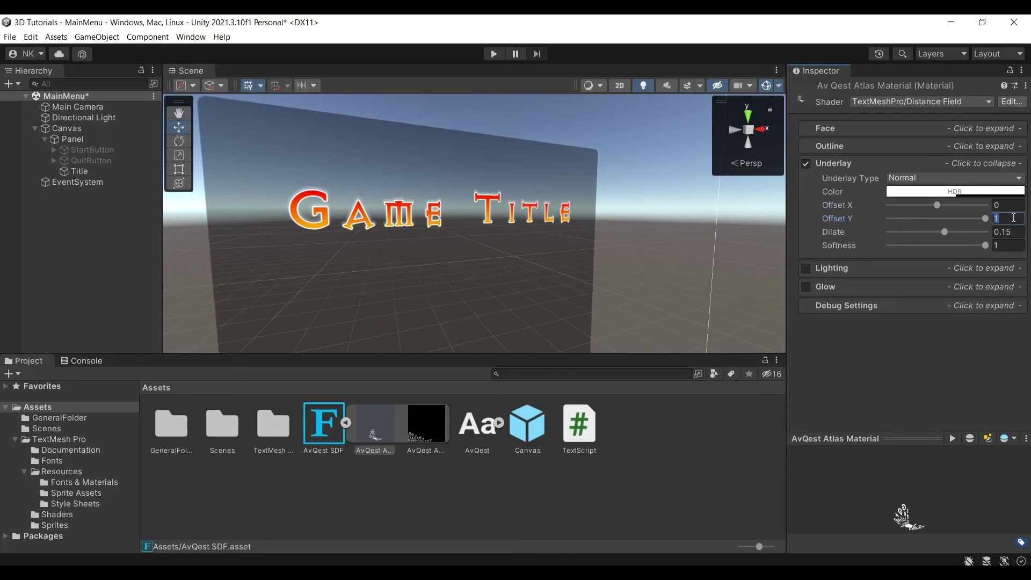
scroll(598, 201, "up", 5)
left_click_drag(598, 201, 510, 164, "alt")
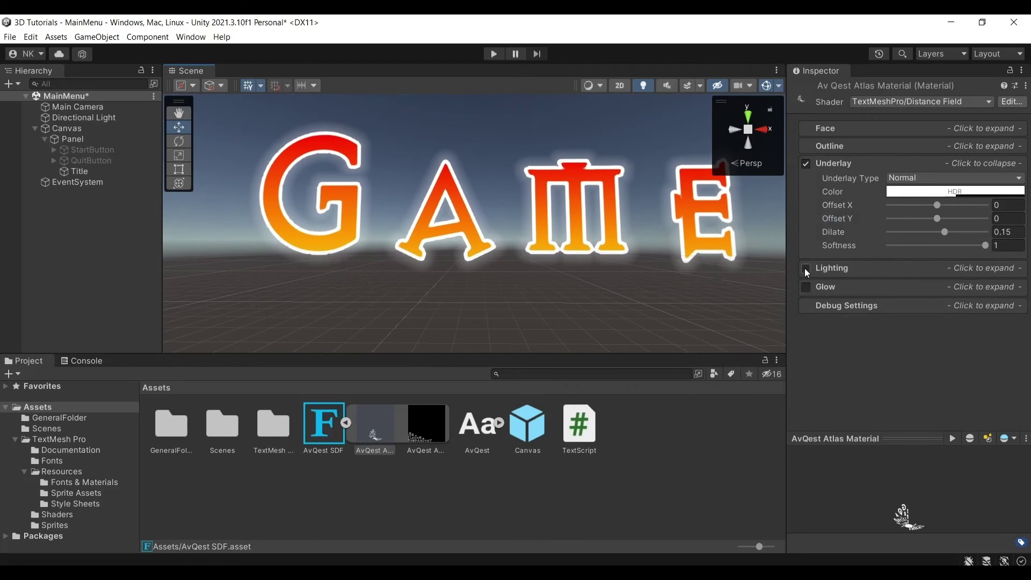
Expand the material's Lighting section showing Bevel, Local Lighting, Bump Map and Environment Map.
left_click(840, 270)
left_click(851, 272)
left_click(851, 272)
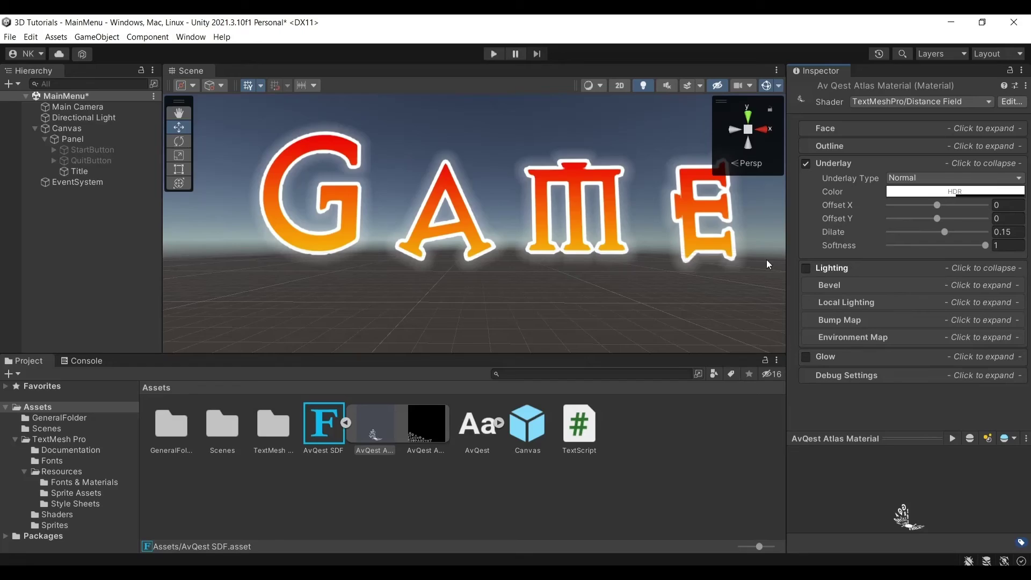
scroll(662, 262, "down", 5)
scroll(660, 262, "up", 3)
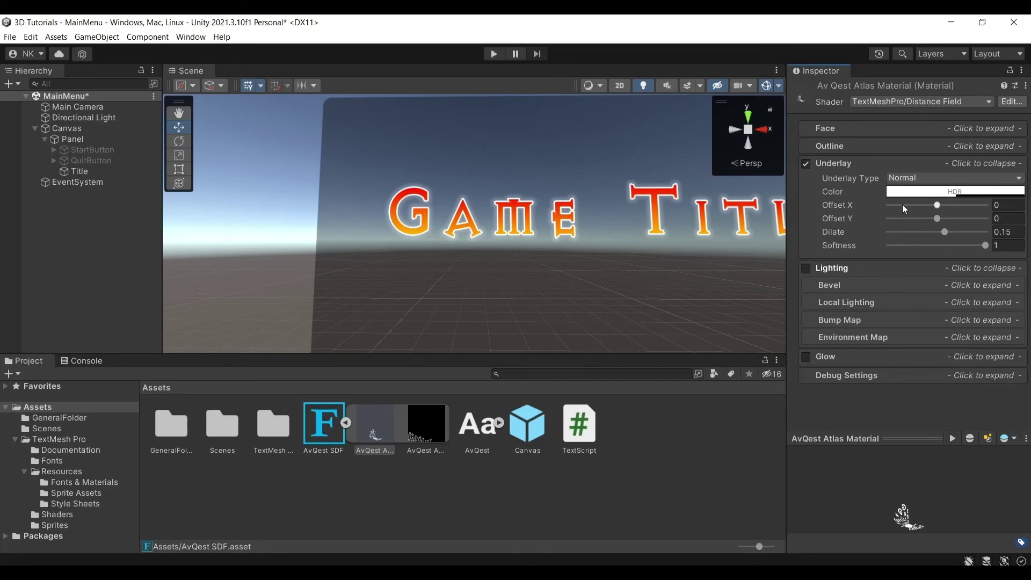
mouse_move(615, 254)
left_mouse_down("alt")
mouse_move(630, 263)
mouse_move(604, 270)
left_mouse_up("alt")
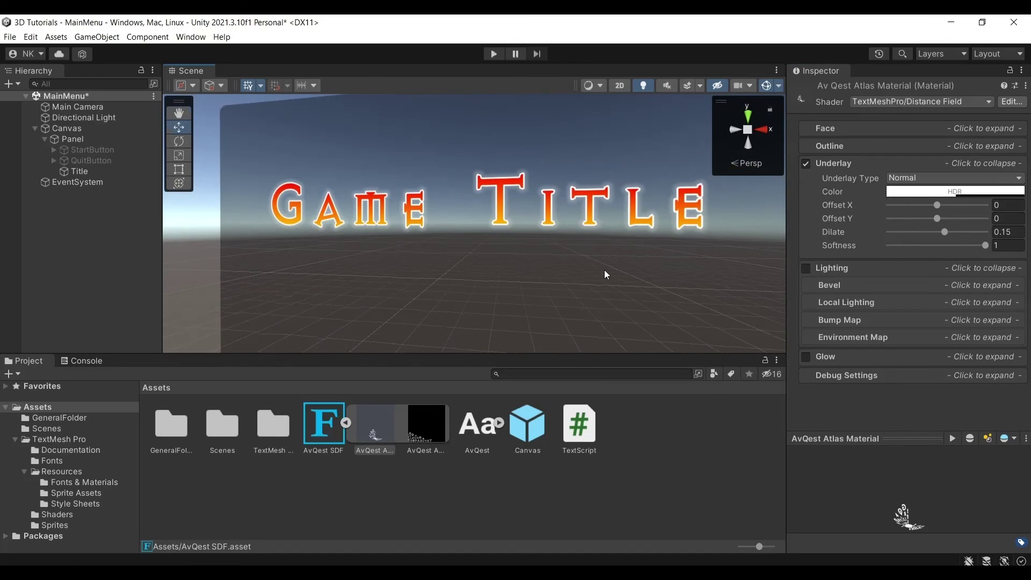
Add a Text - TextMeshPro object under Panel and raise it near the title.
left_click(75, 139)
right_click(75, 138)
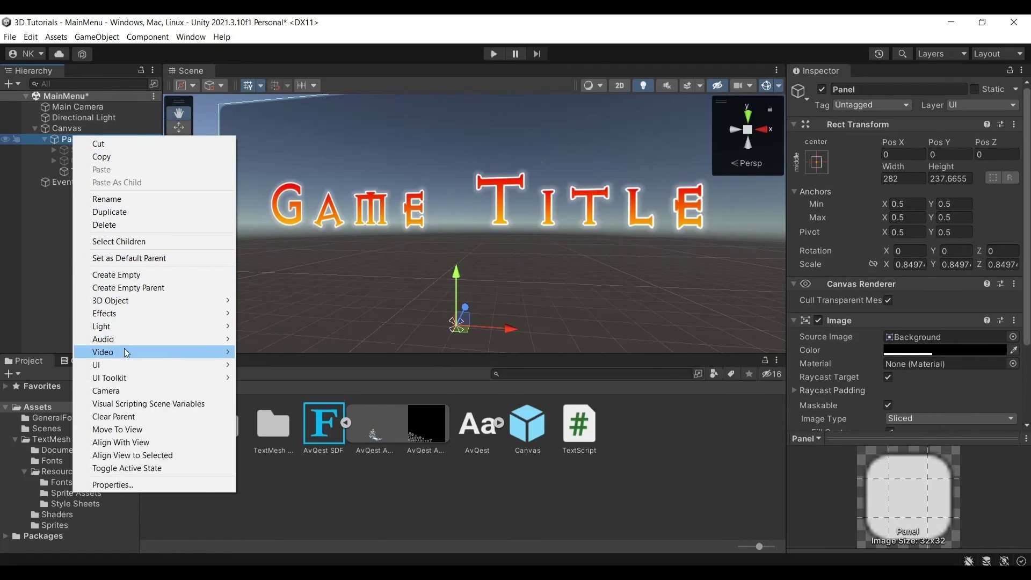
mouse_move(177, 365)
left_click(282, 378)
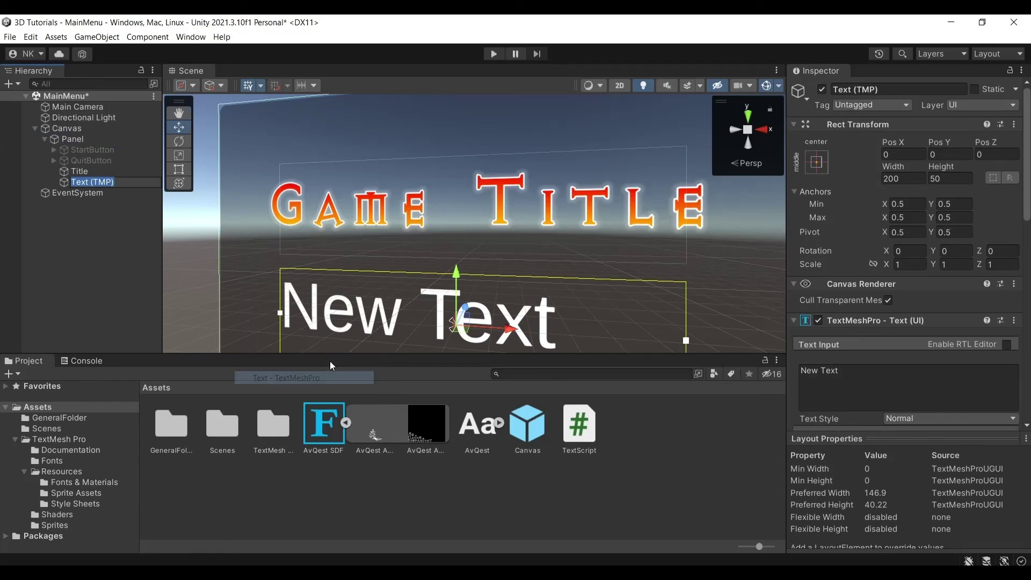
left_click_drag(465, 258, 464, 258)
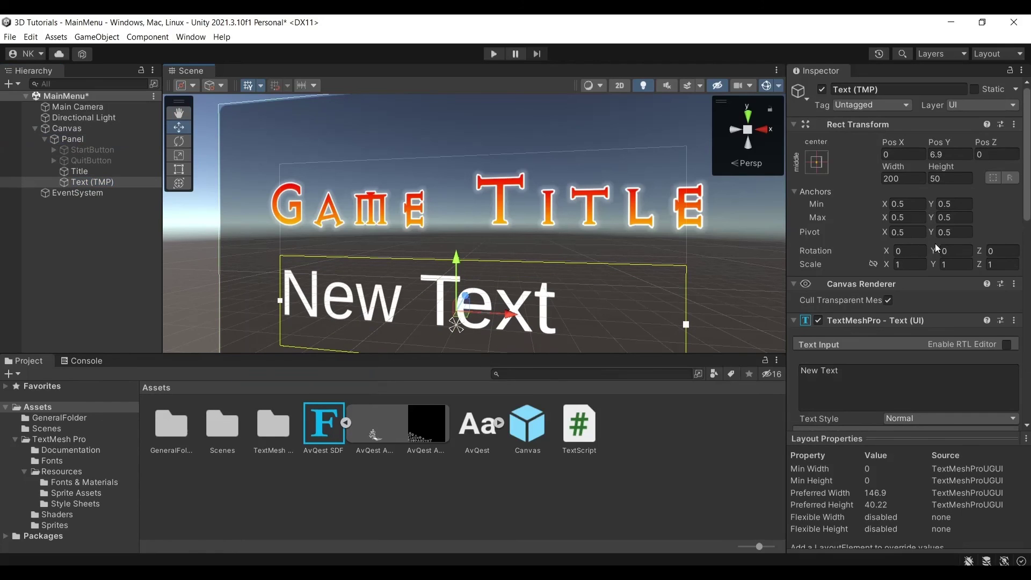
Replace the placeholder text with 'Game Title'.
left_click(886, 387)
type("Game tITT")
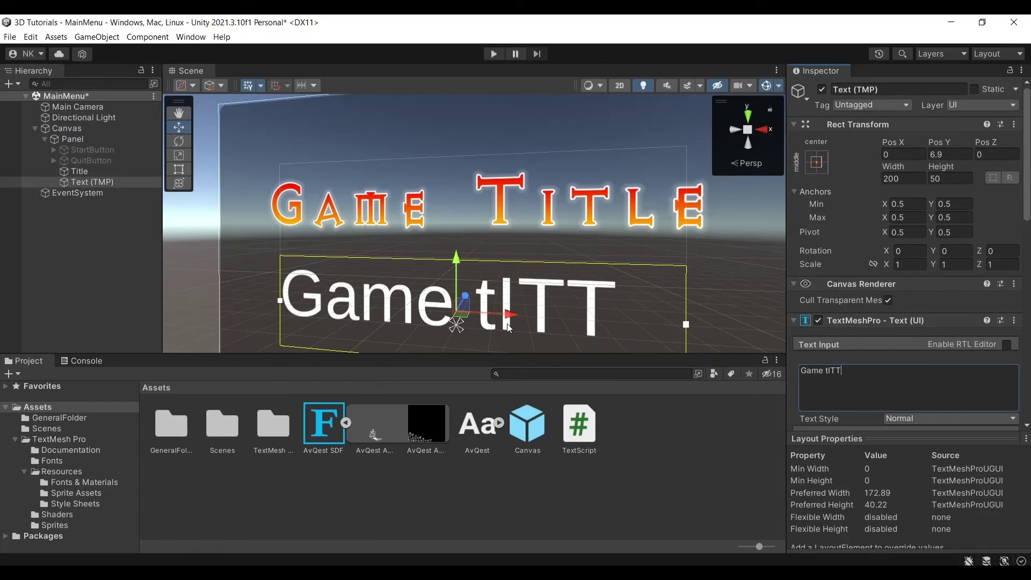
key("BackSpace")
key("BackSpace")
key("BackSpace")
key("BackSpace")
type("Tittl")
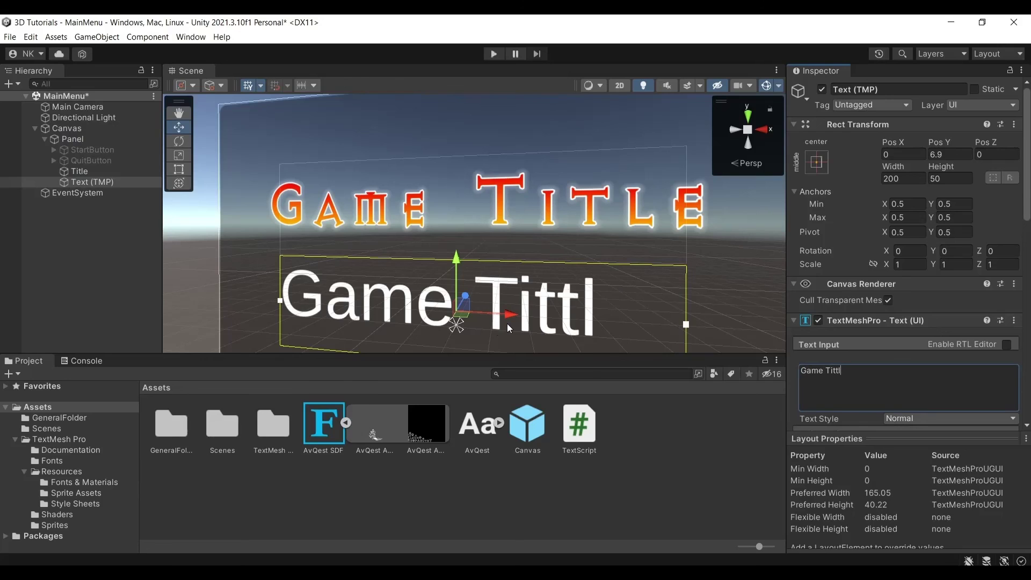
key("BackSpace")
key("BackSpace")
type("le")
right_click_drag(507, 323, 563, 307)
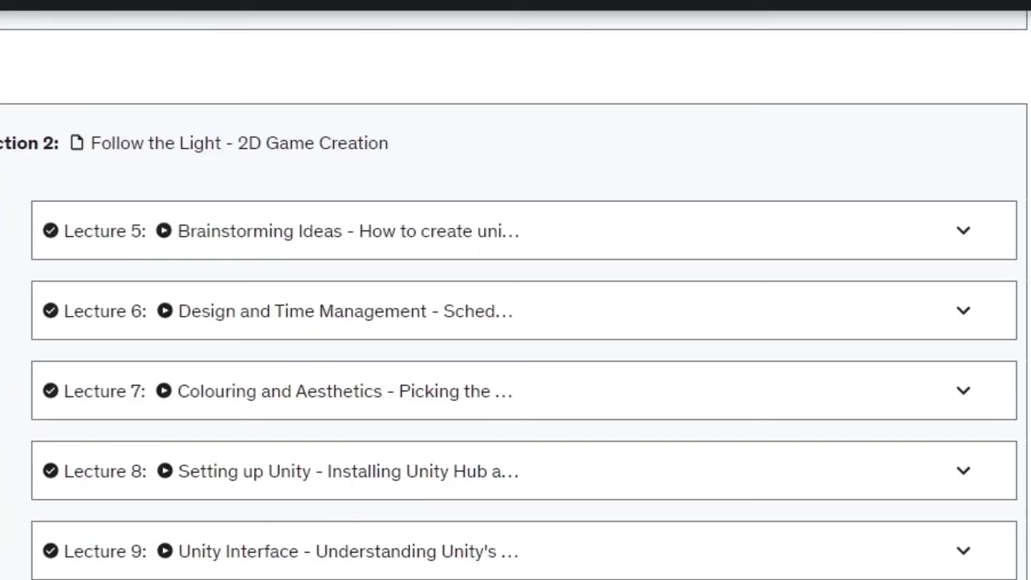
Scroll the Udemy curriculum down to Lecture 100: The end - Last video of the course.
scroll(516, 290, "down", 20)
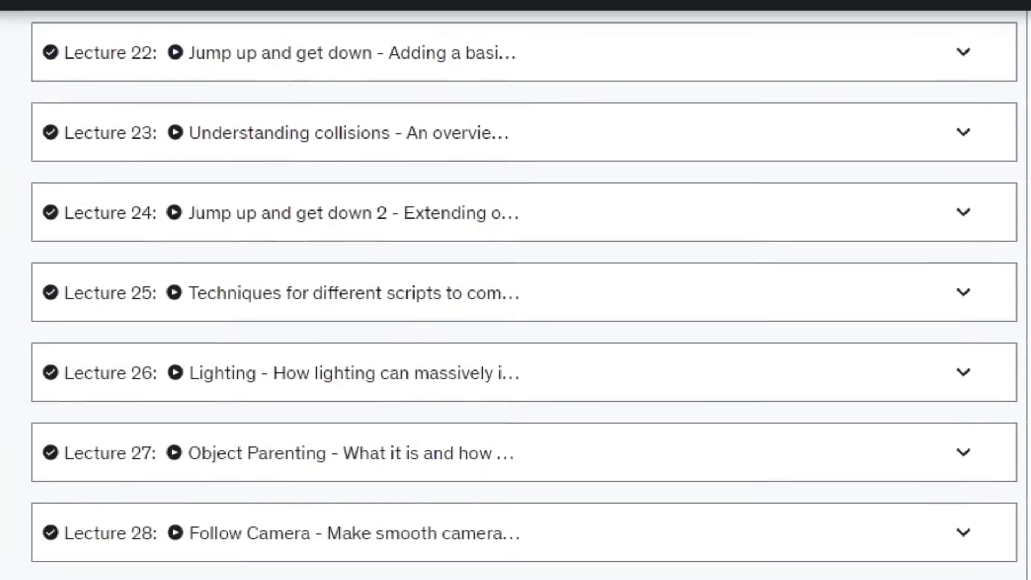
scroll(515, 290, "down", 20)
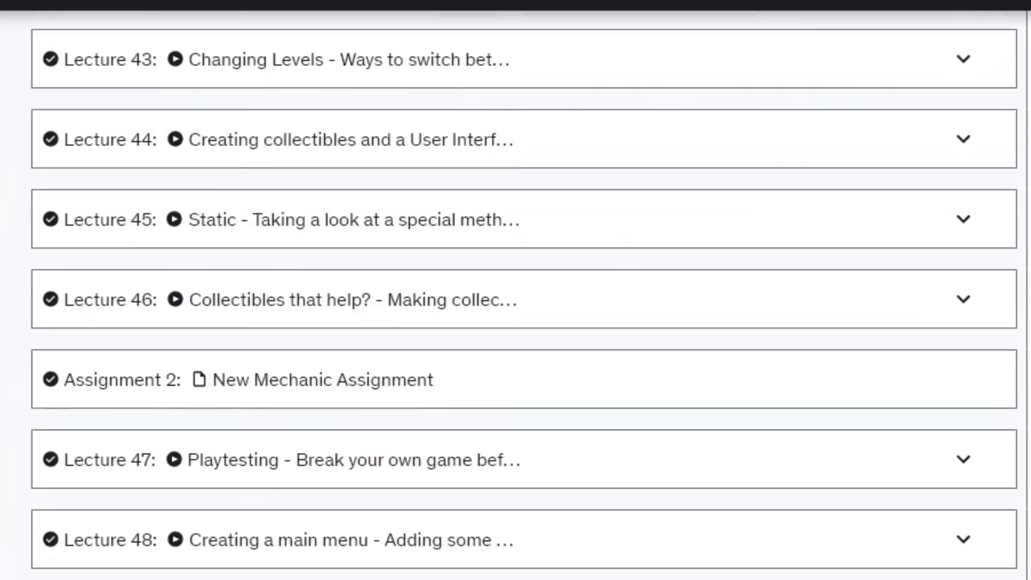
scroll(515, 290, "down", 20)
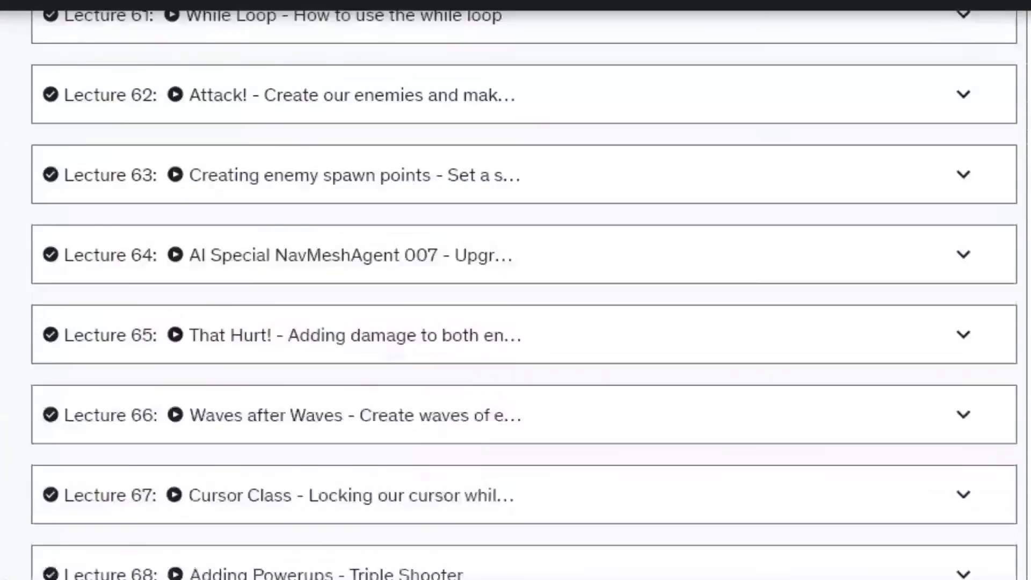
scroll(516, 290, "down", 20)
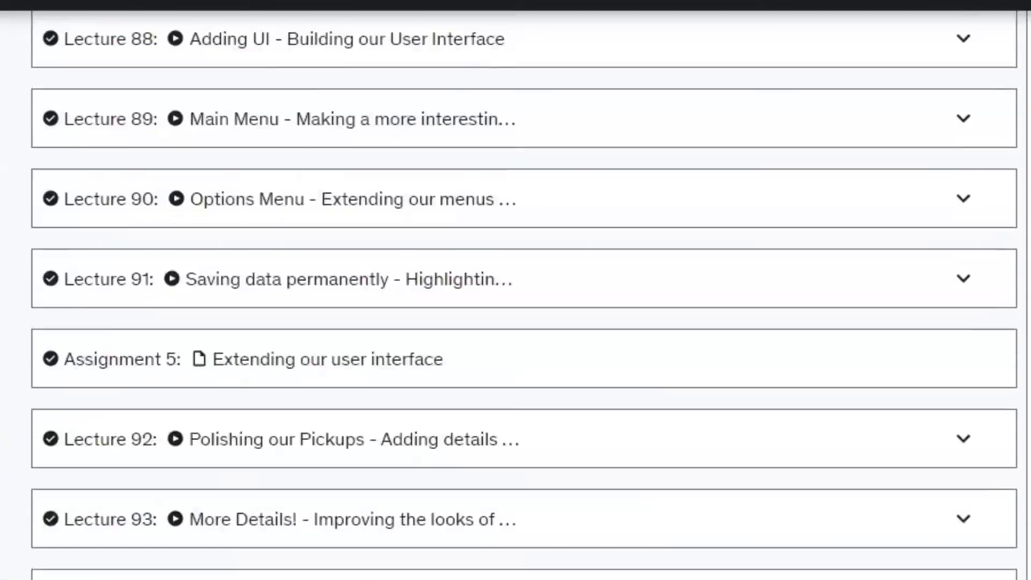
scroll(515, 290, "down", 10)
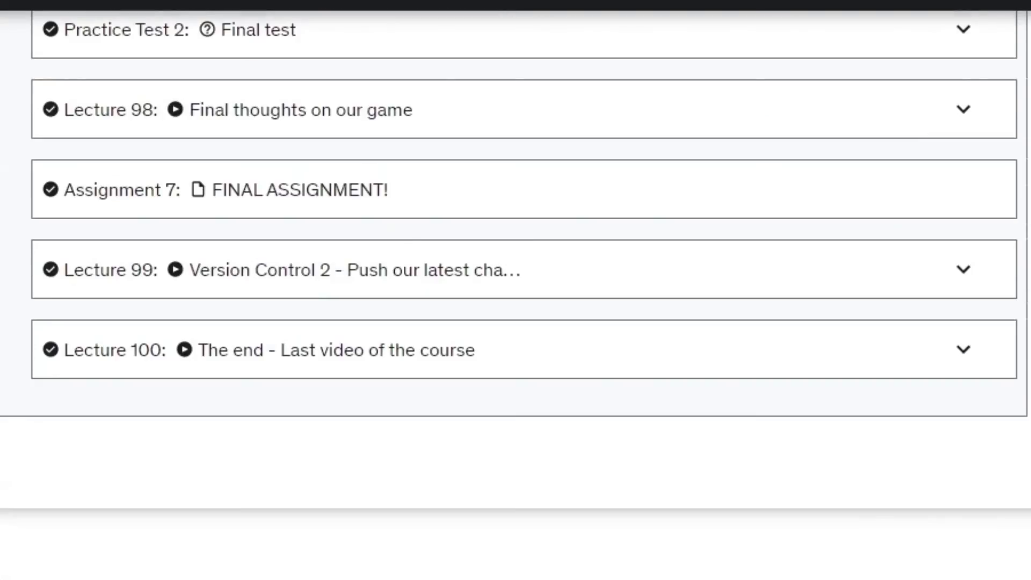